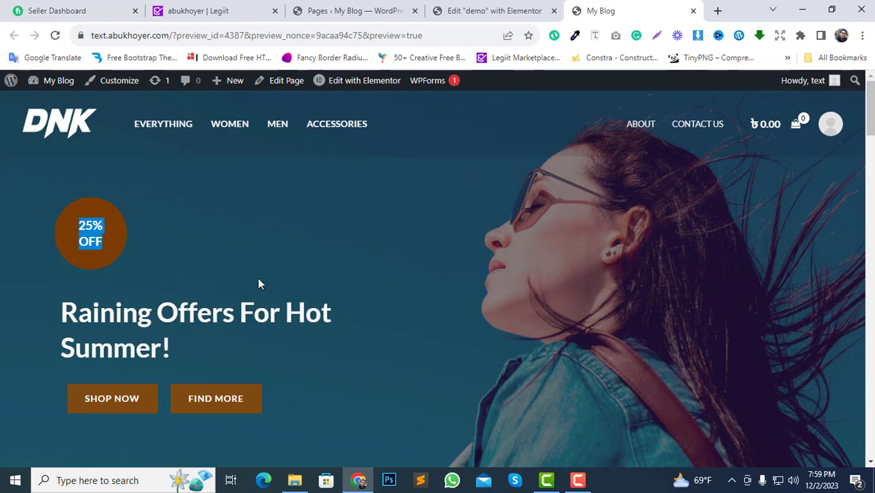
Add a new single container with the vertical column structure to the demo page, after checking the finished banner page for reference.
click(465, 9)
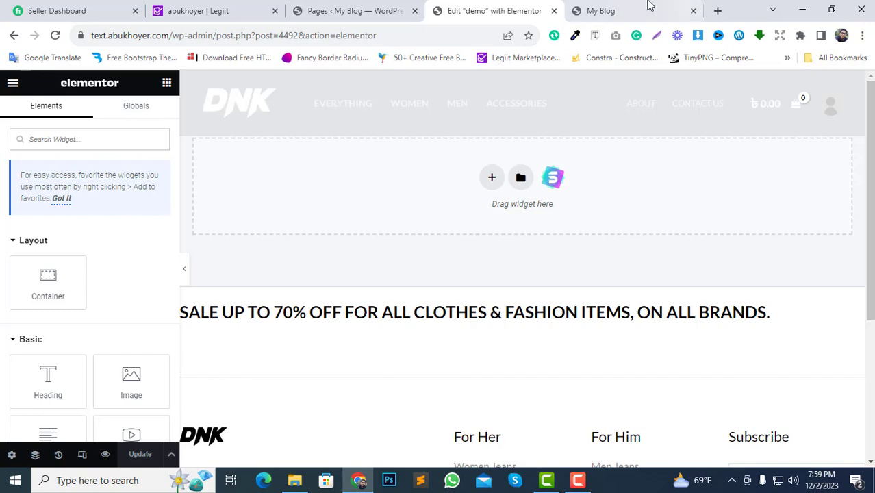
click(635, 17)
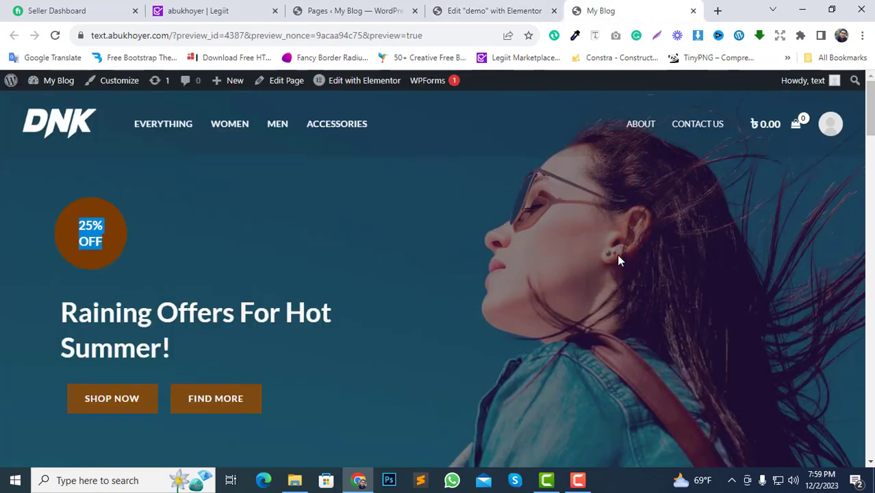
click(507, 16)
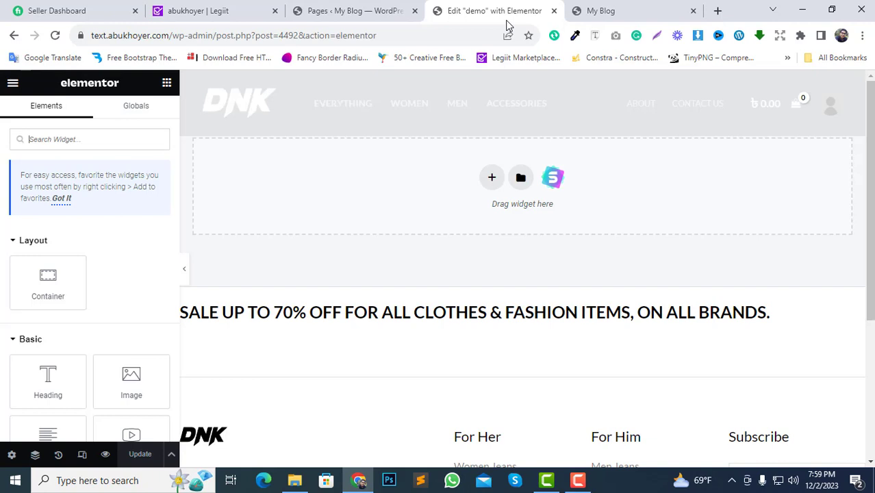
click(493, 180)
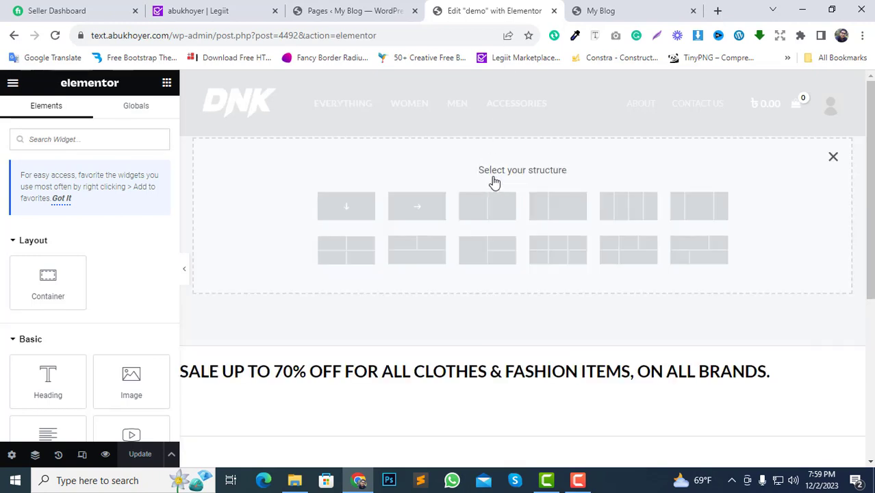
click(360, 214)
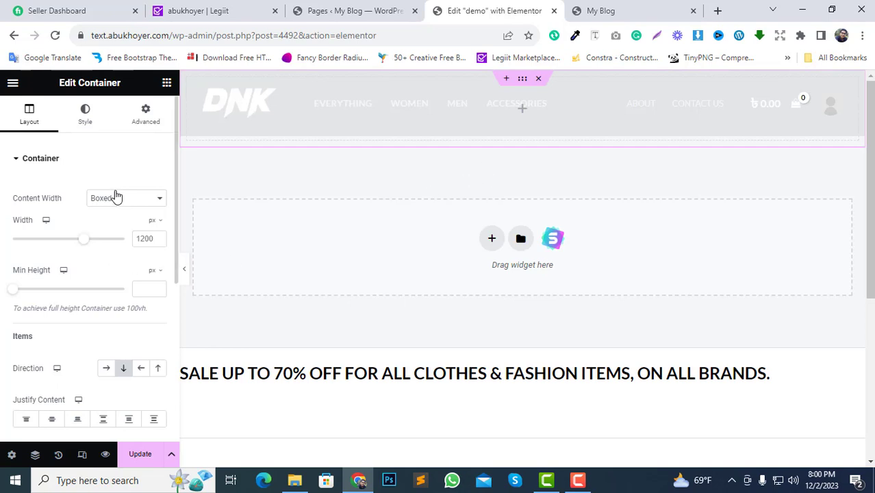
Unlink the container's margin and padding values, and set its top and bottom padding to 150 px.
click(145, 128)
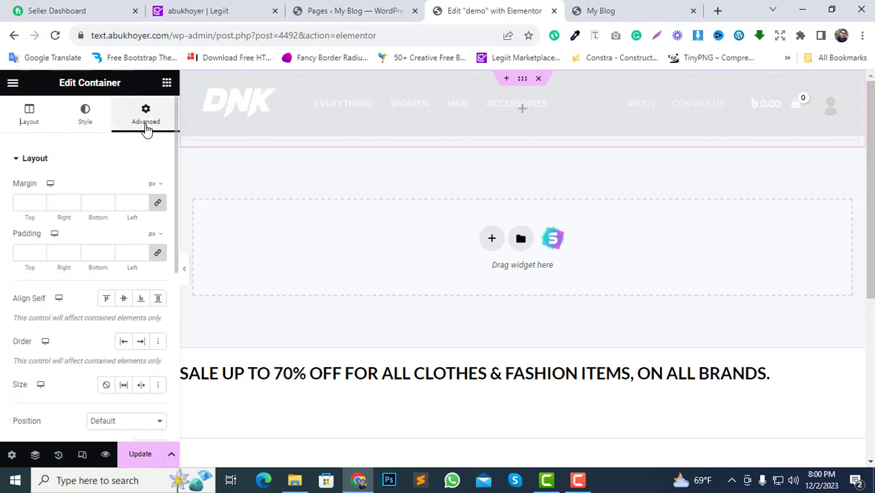
click(159, 206)
click(158, 255)
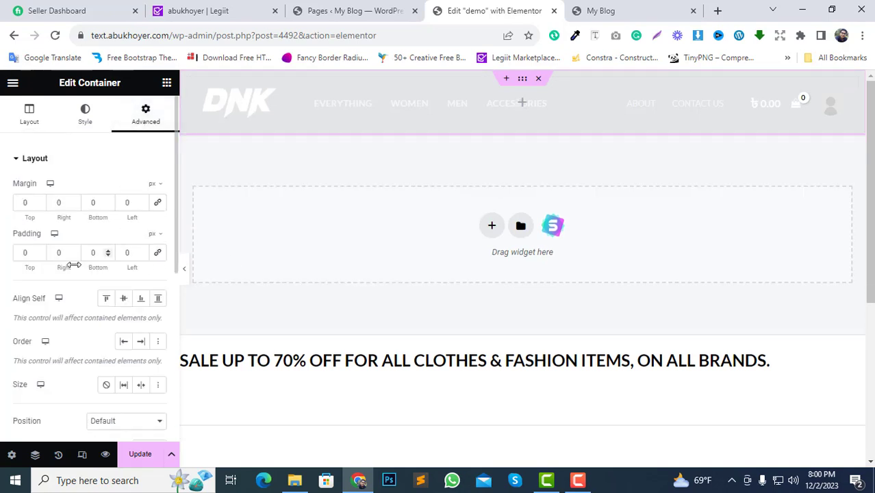
double_click(23, 253)
text(150)
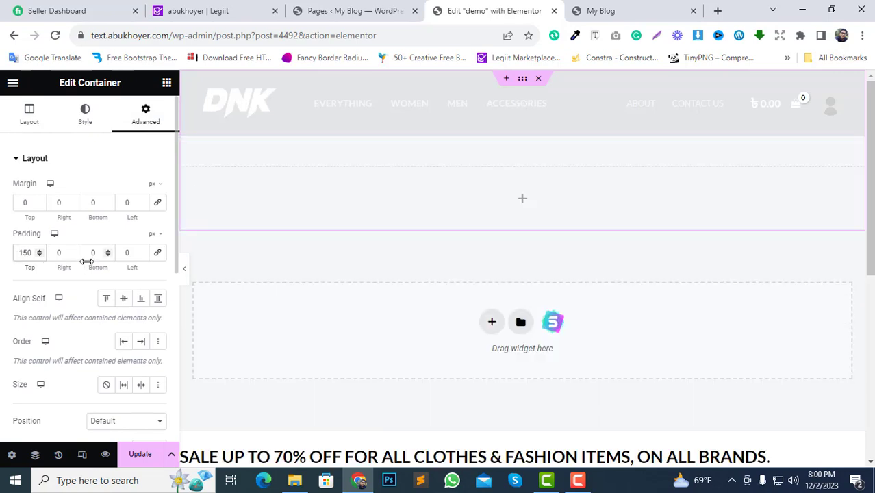
double_click(87, 255)
text(150)
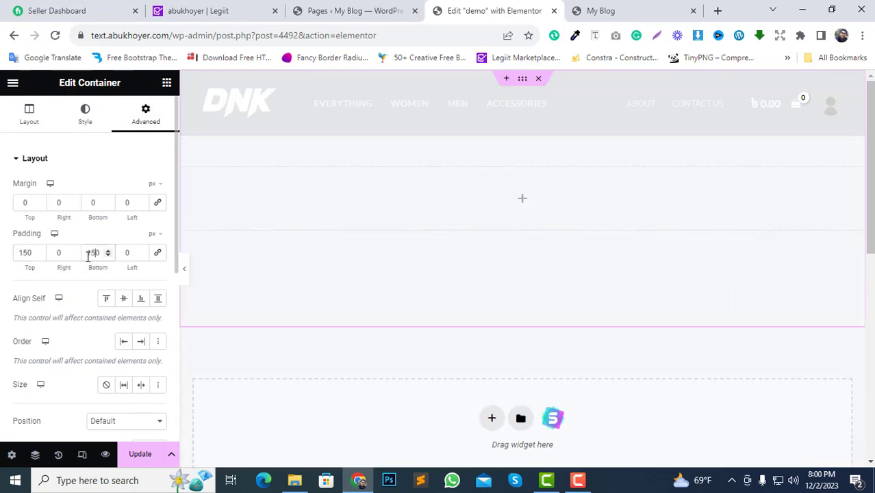
Set the container's background type to Slideshow and open the image selection for it.
click(85, 117)
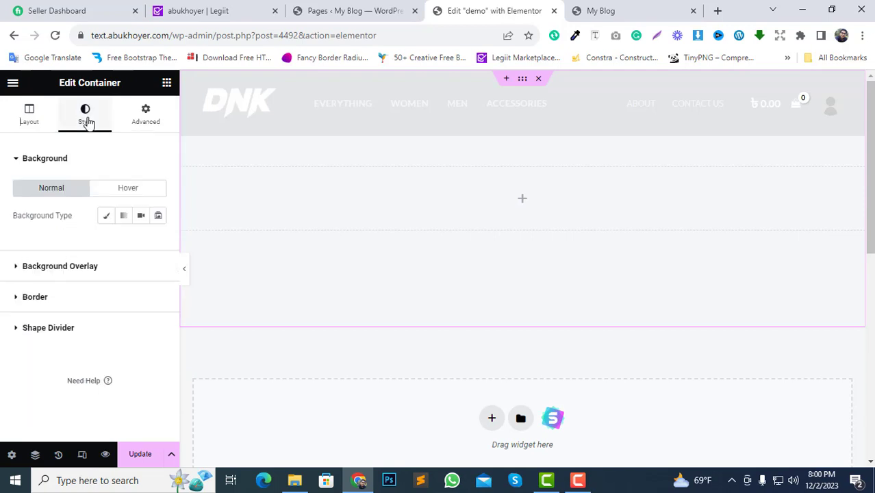
click(106, 216)
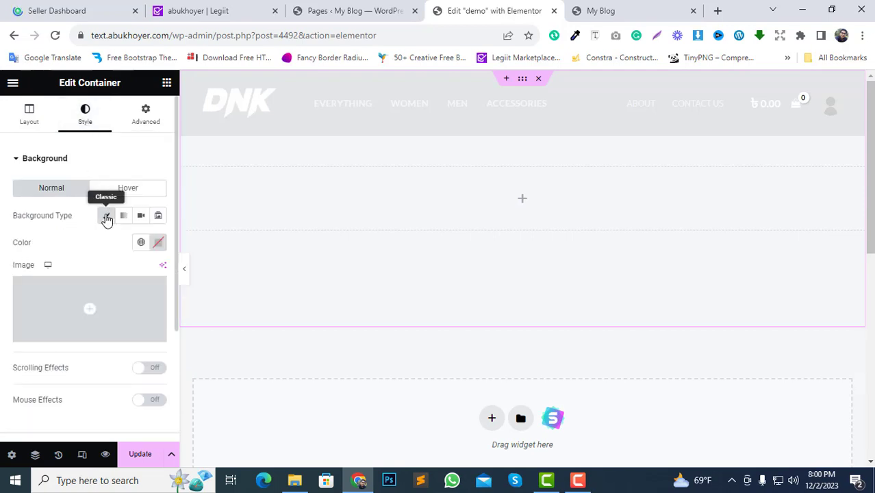
click(107, 216)
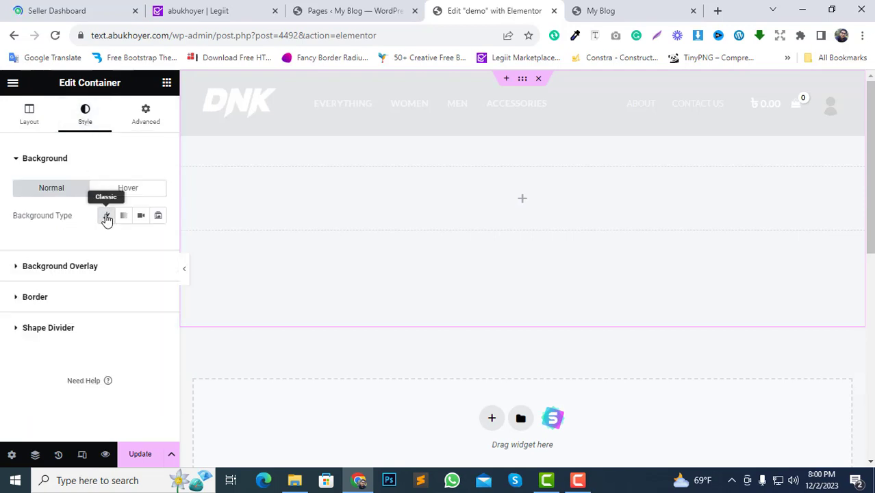
click(158, 216)
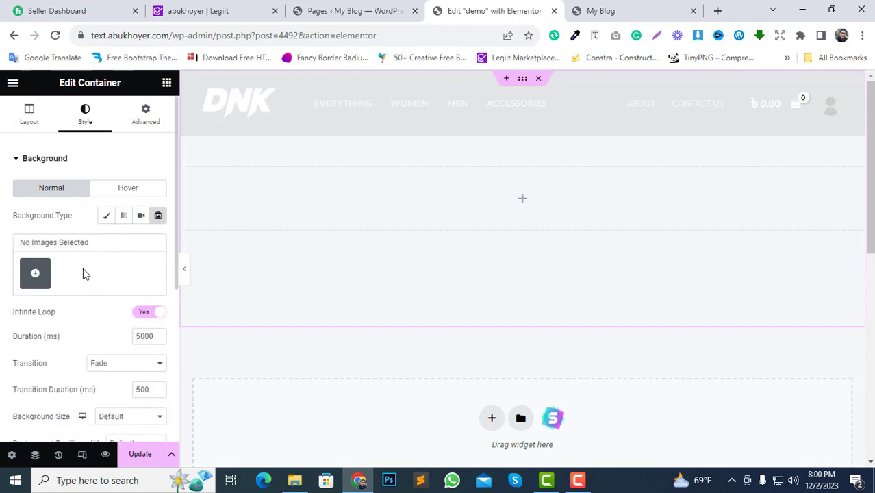
click(34, 271)
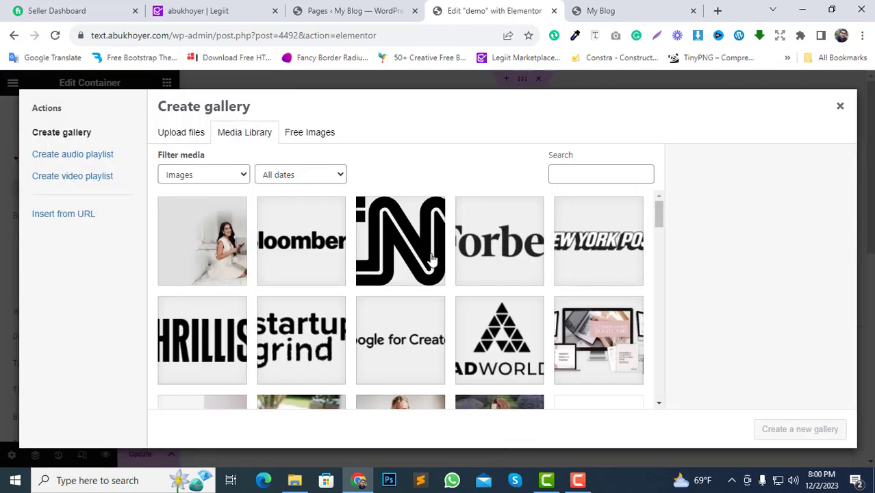
Insert a five-image gallery from the media library: two shoppers, denim-clad women, woman in sunglasses, turquoise bracelet, and the seated group.
click(232, 248)
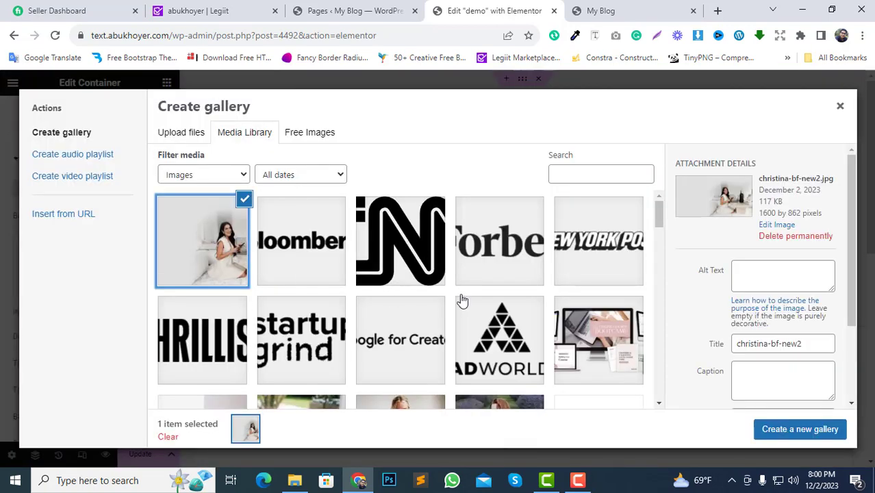
click(244, 199)
scroll(311, 252, down, 20)
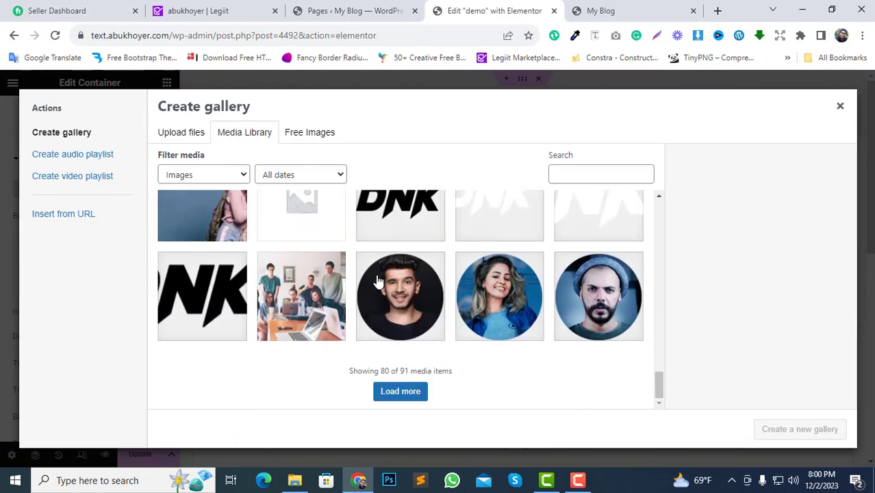
click(402, 396)
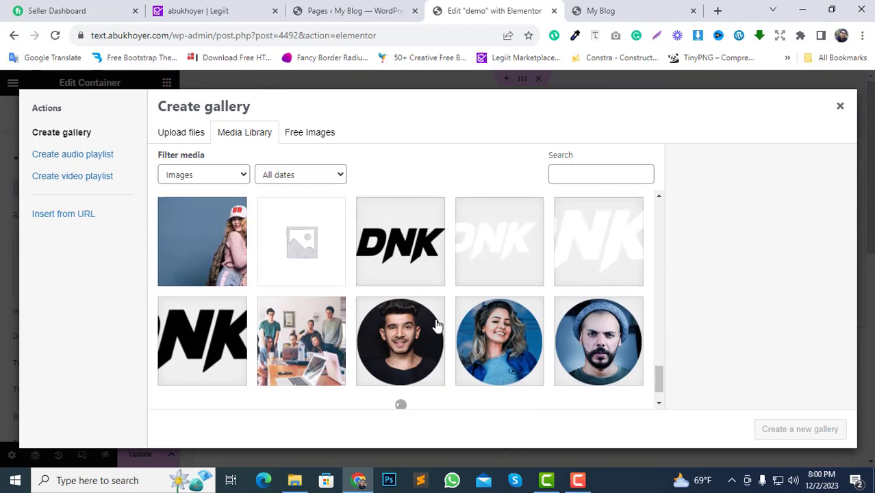
scroll(437, 326, up, 10)
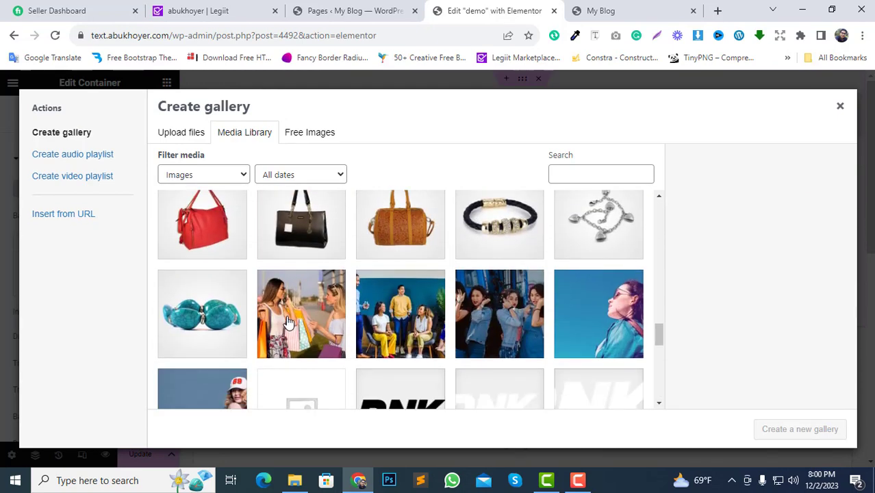
click(304, 319)
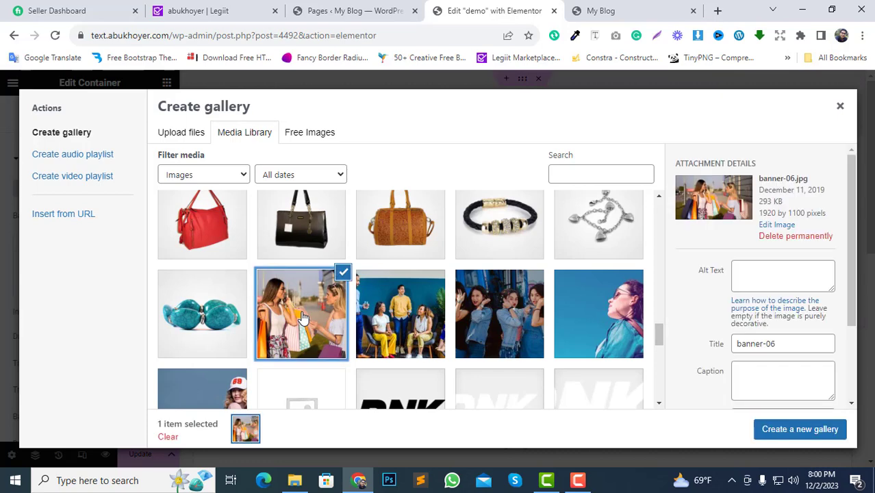
click(520, 317)
click(586, 315)
click(210, 335)
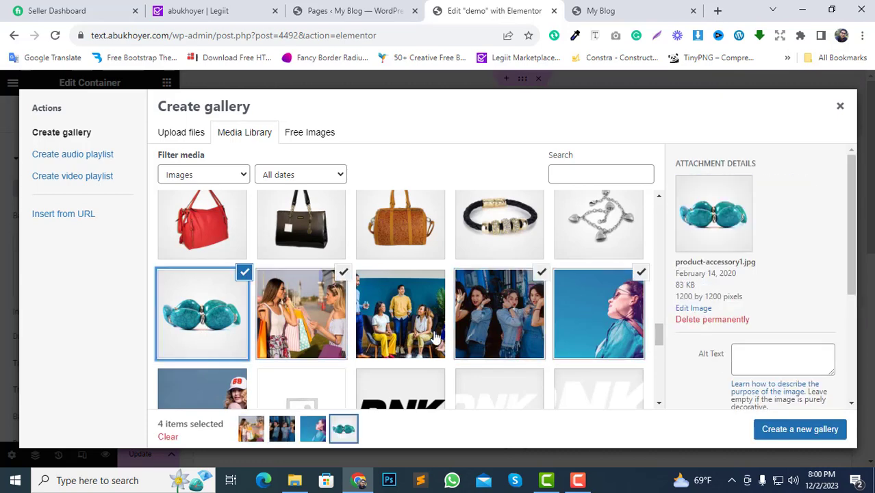
click(434, 335)
click(829, 433)
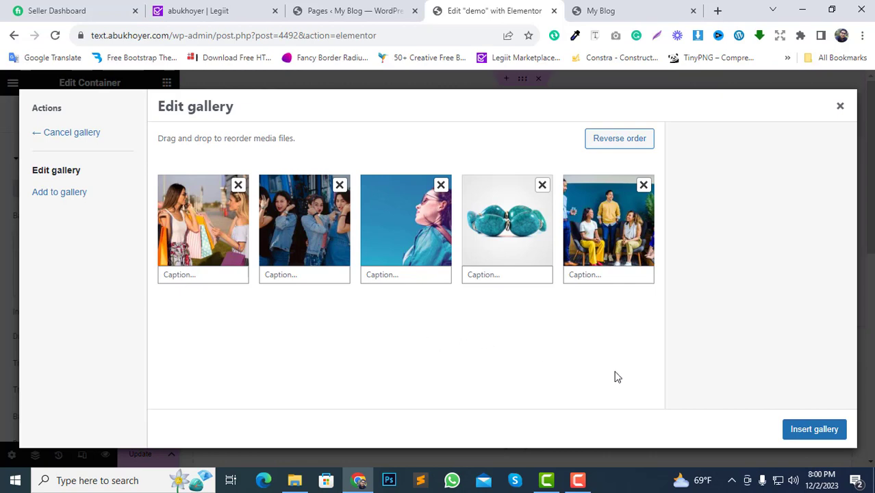
click(813, 429)
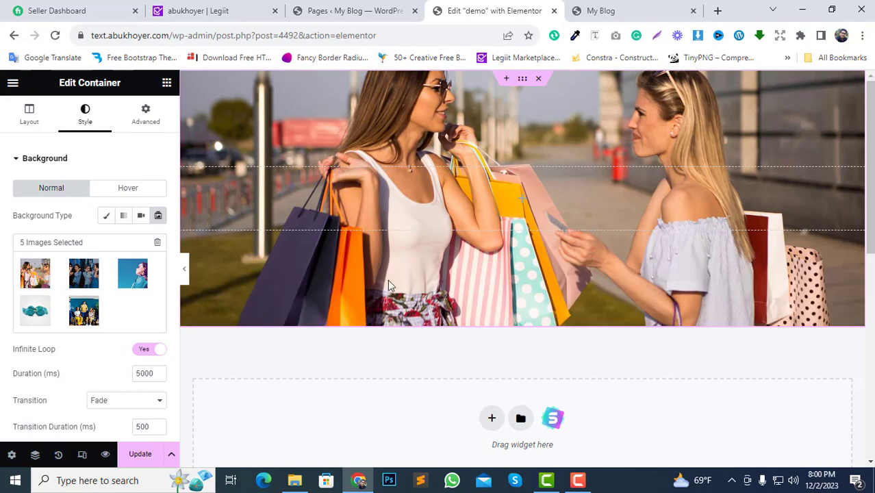
Try the Slide Right, Slide Left, Slide Up and Slide Down transitions on the background slideshow.
scroll(123, 378, down, 2)
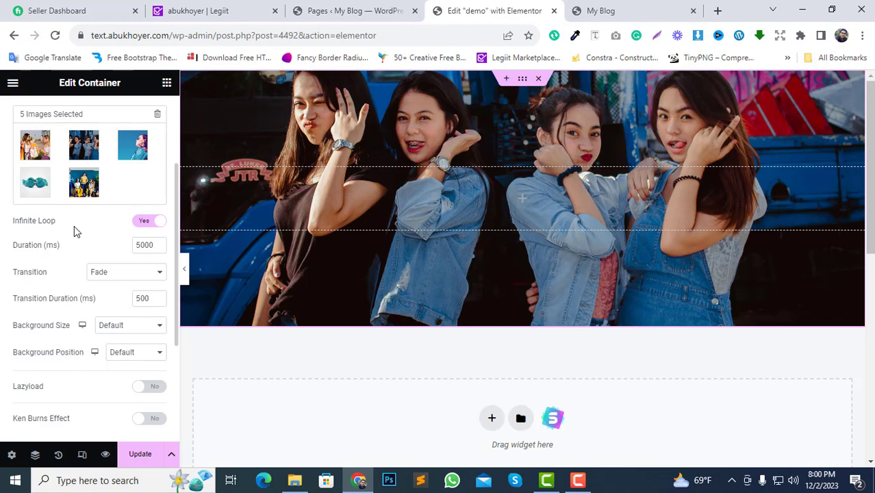
click(112, 277)
click(110, 295)
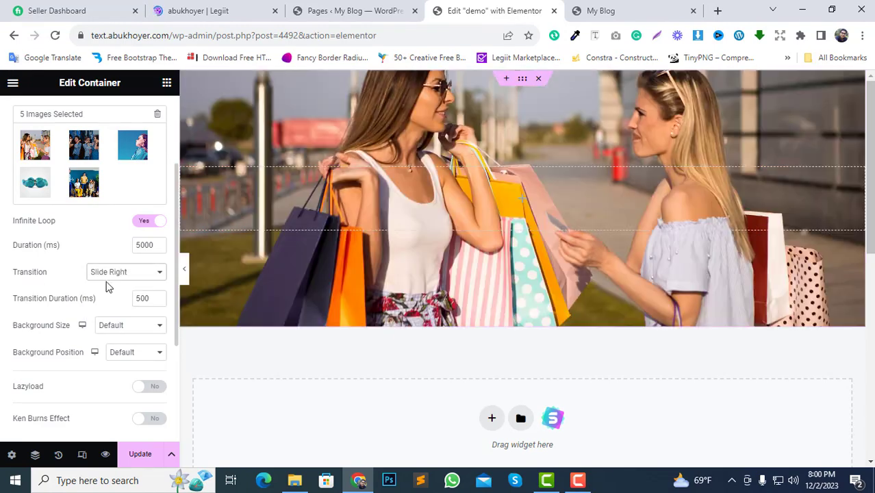
click(108, 276)
click(107, 307)
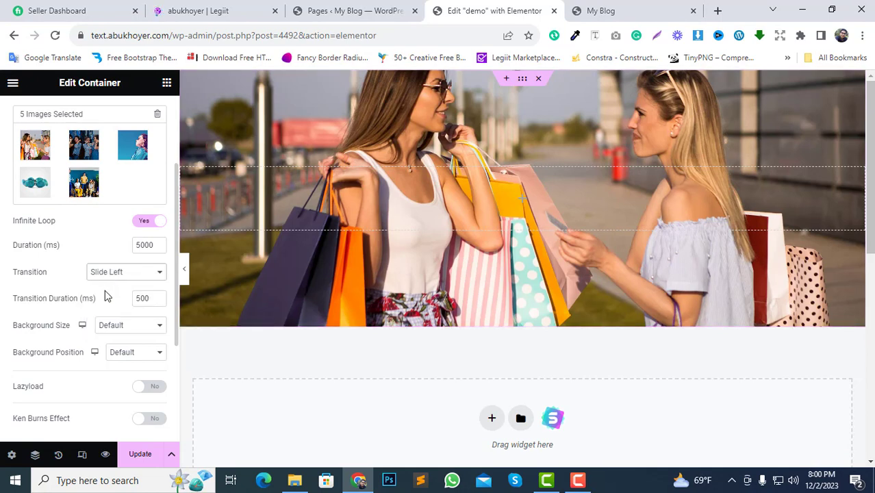
click(110, 277)
click(106, 316)
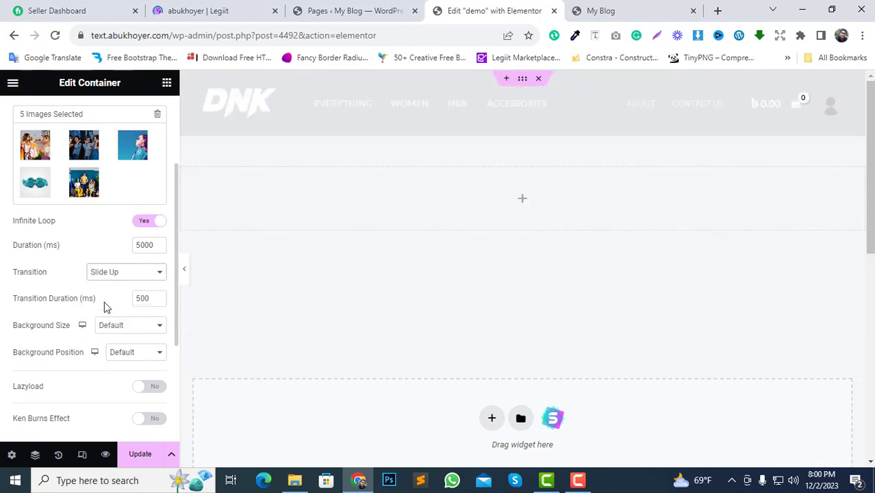
click(111, 275)
click(112, 325)
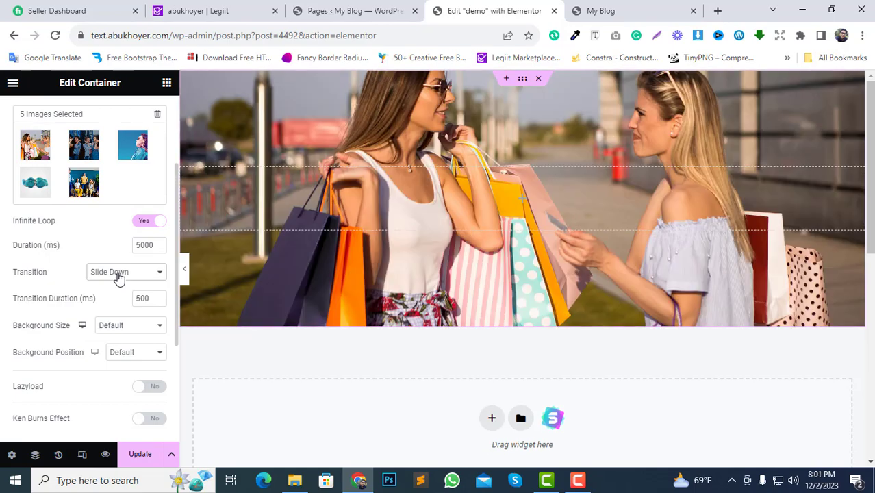
Set the background slideshow's transition to Slide Up, with background size Cover and background position Center Center.
click(117, 275)
click(107, 316)
click(135, 329)
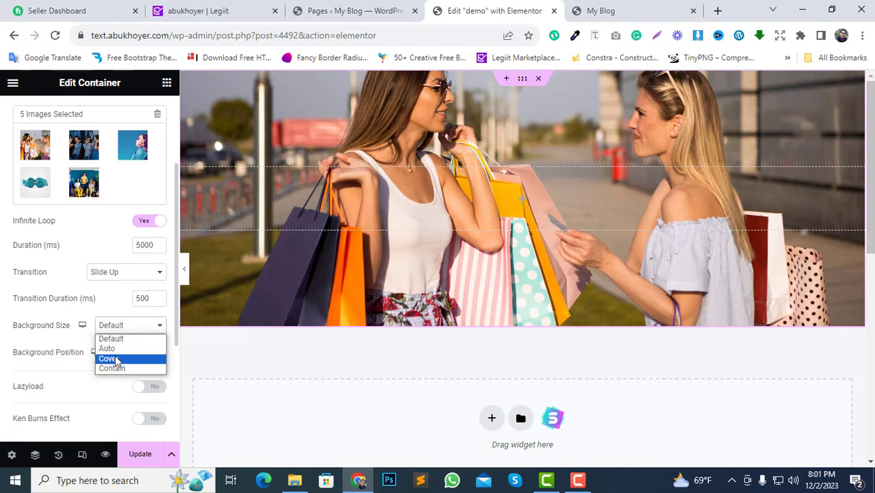
click(113, 358)
click(140, 355)
click(131, 374)
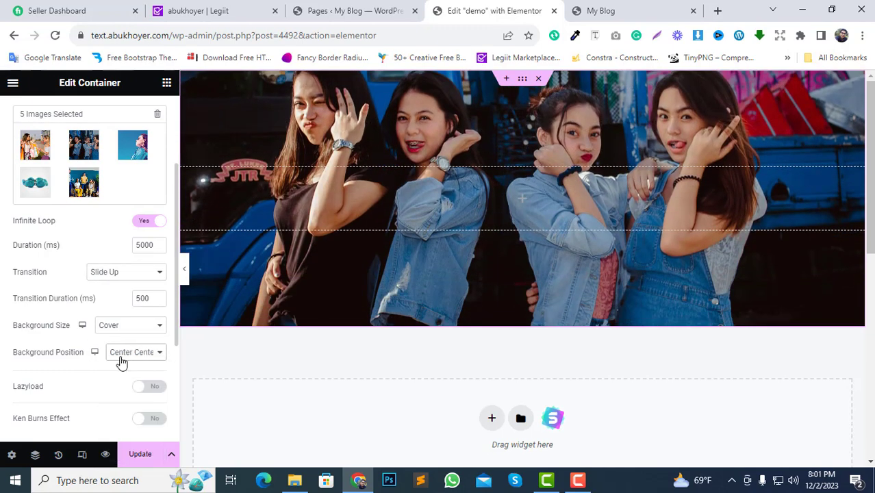
scroll(106, 356, down, 3)
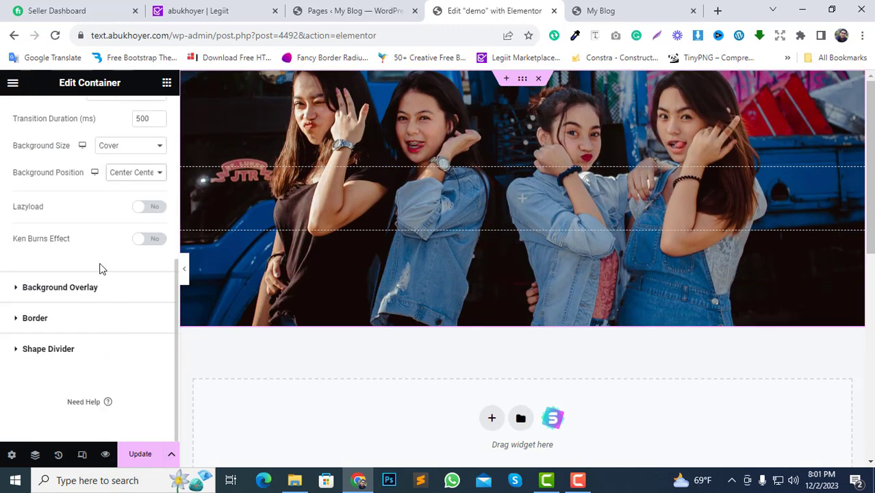
scroll(102, 267, up, 2)
click(605, 10)
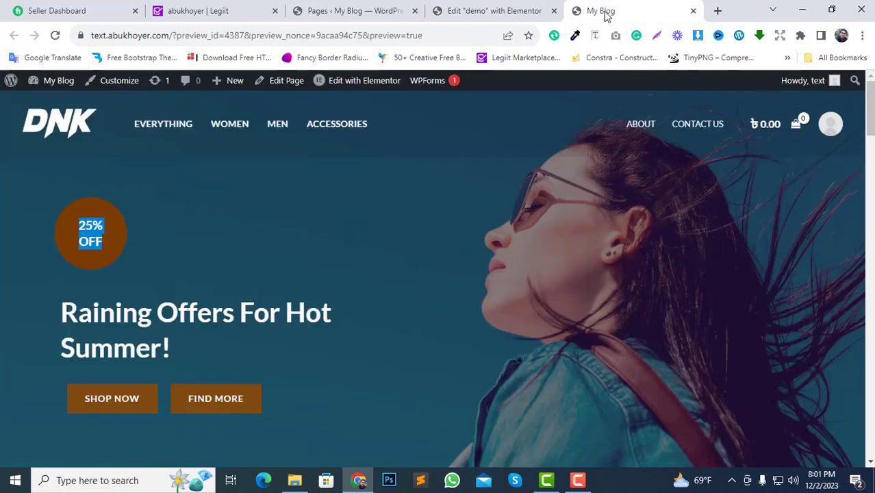
click(492, 8)
click(107, 222)
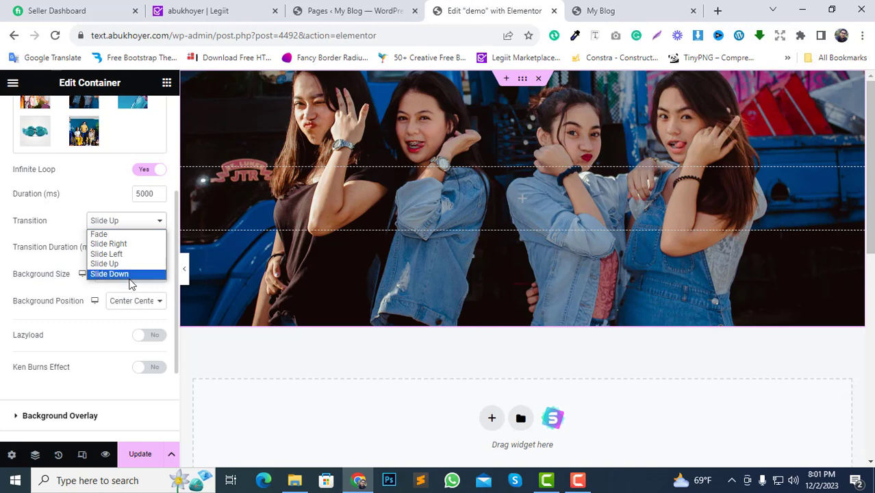
click(68, 226)
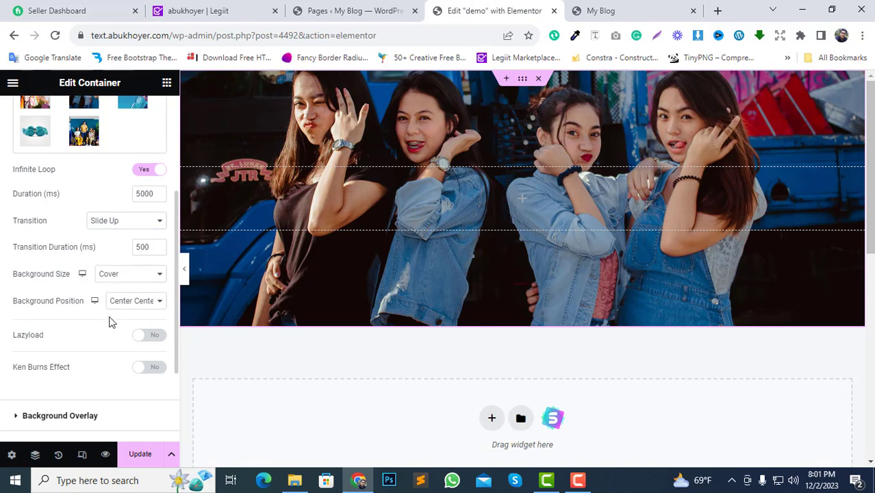
Add a classic background overlay to the slideshow container in black, #000000.
scroll(87, 374, down, 2)
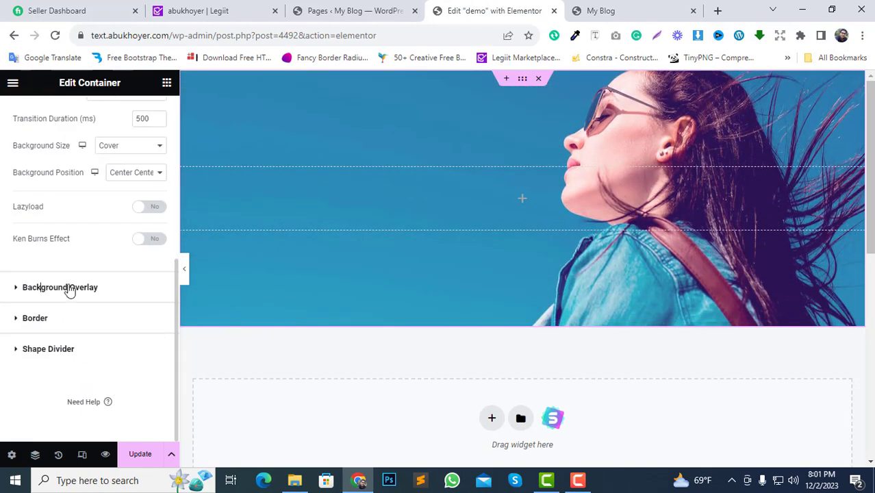
click(69, 288)
click(139, 247)
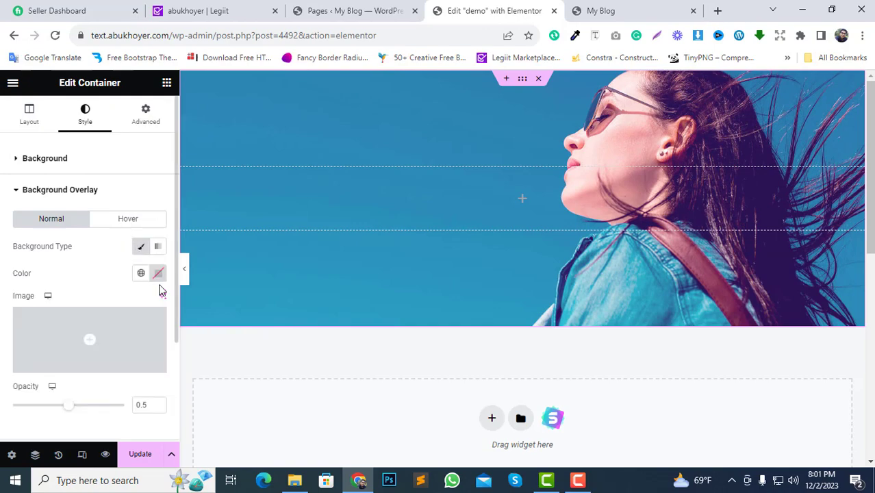
click(158, 273)
drag(183, 254, 184, 313)
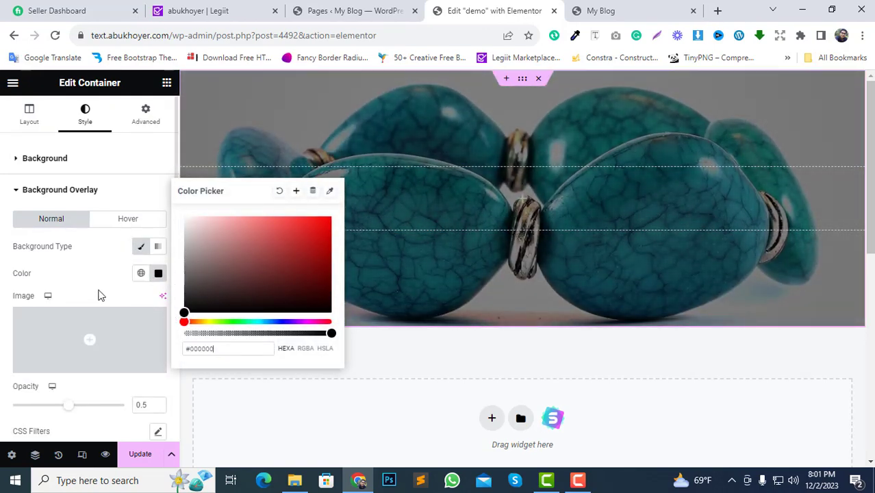
click(98, 295)
Save the page and preview the darkened slideshow banner, returning to the editor.
click(139, 452)
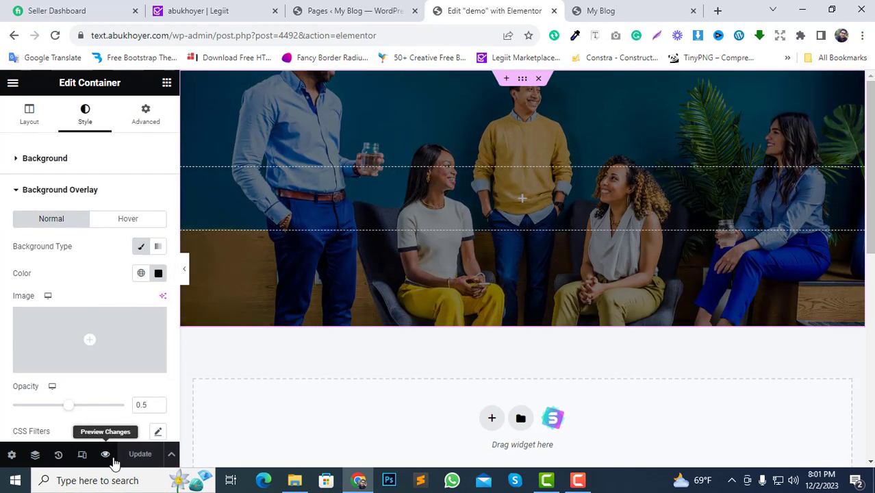
click(106, 455)
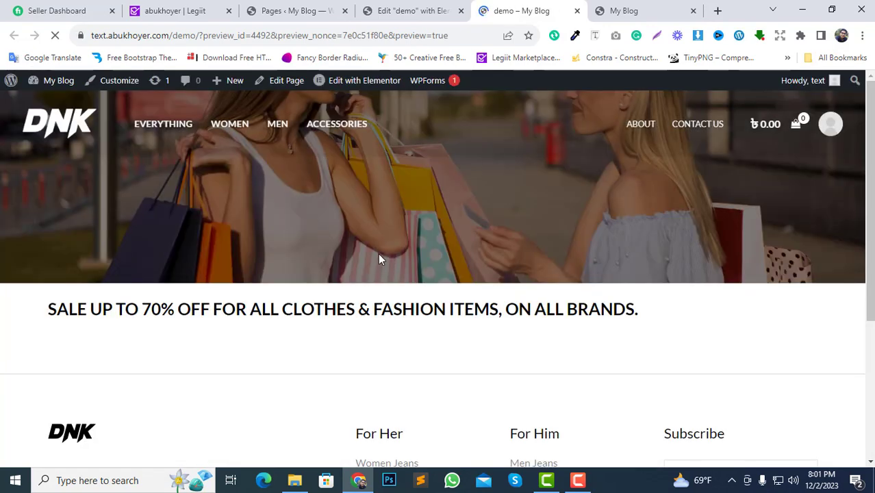
click(428, 9)
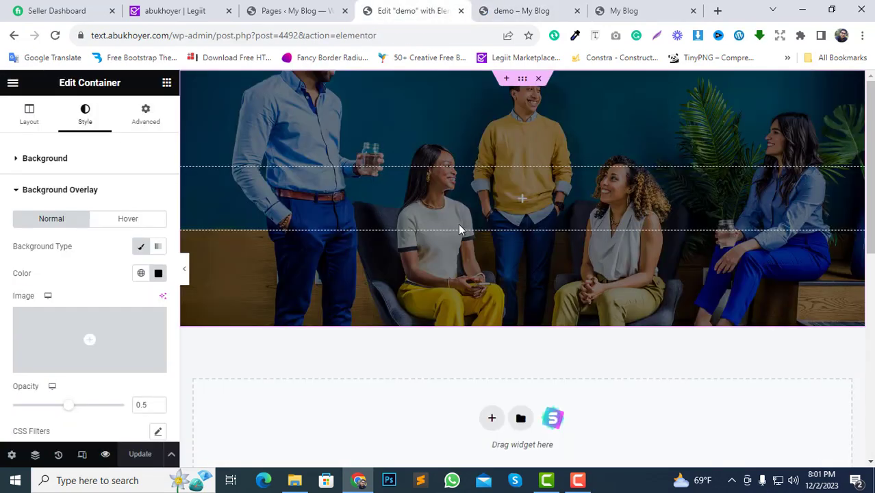
Nest a new container in the slideshow container and place another container inside that one.
click(523, 199)
drag(43, 277, 546, 195)
click(521, 203)
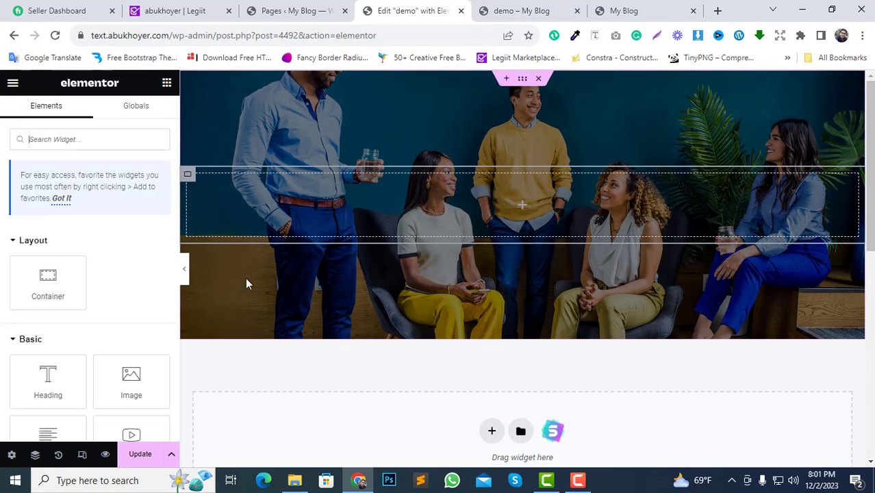
drag(48, 278, 523, 208)
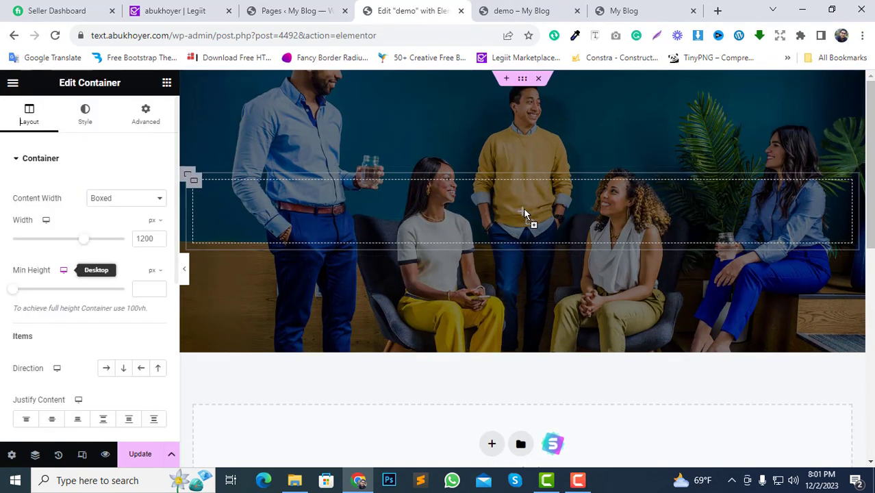
Duplicate the innermost container and set the parent container's direction to a horizontal row so both sit side by side.
right_click(194, 183)
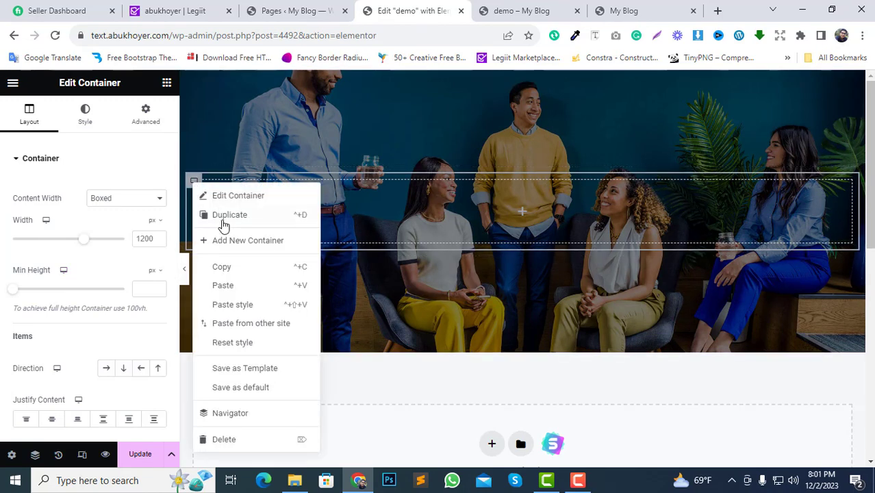
click(224, 220)
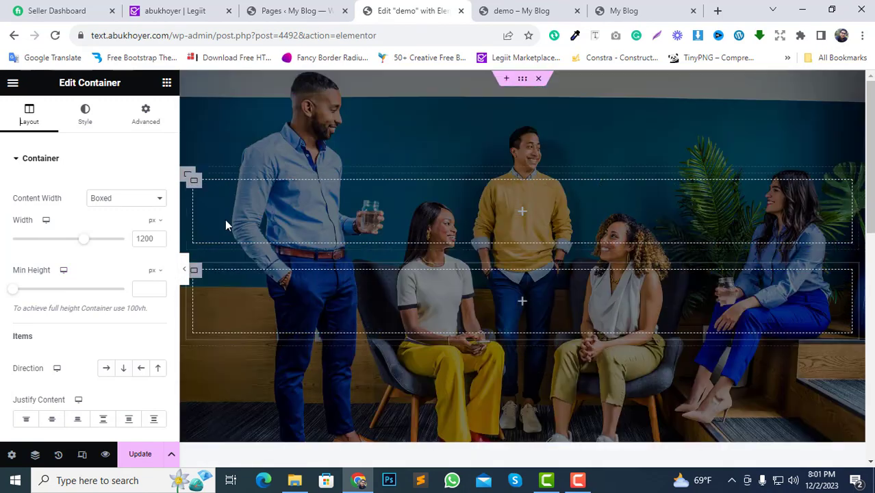
click(188, 176)
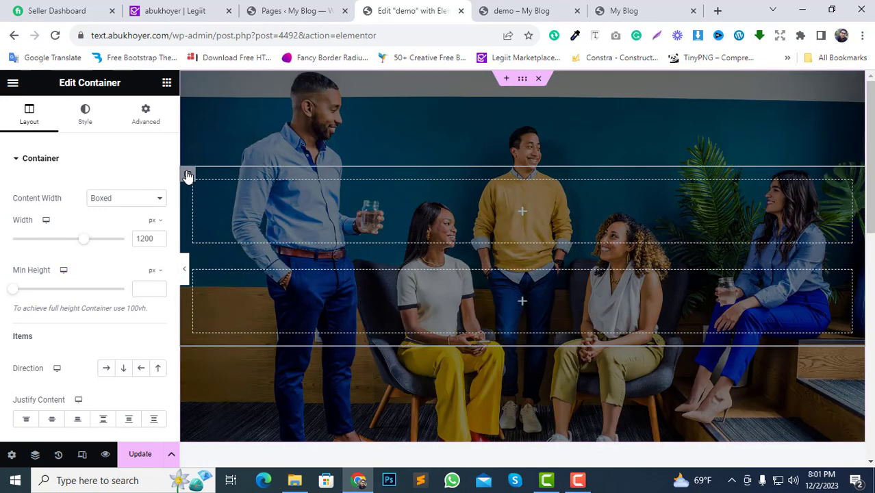
click(104, 368)
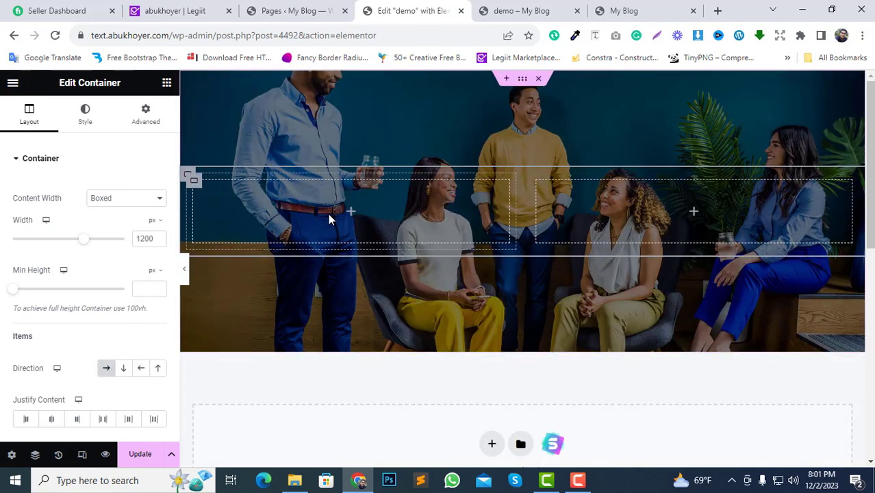
Add a heading to the first inner container, with the text "25% OFF" copied from the finished DNK store page.
click(351, 214)
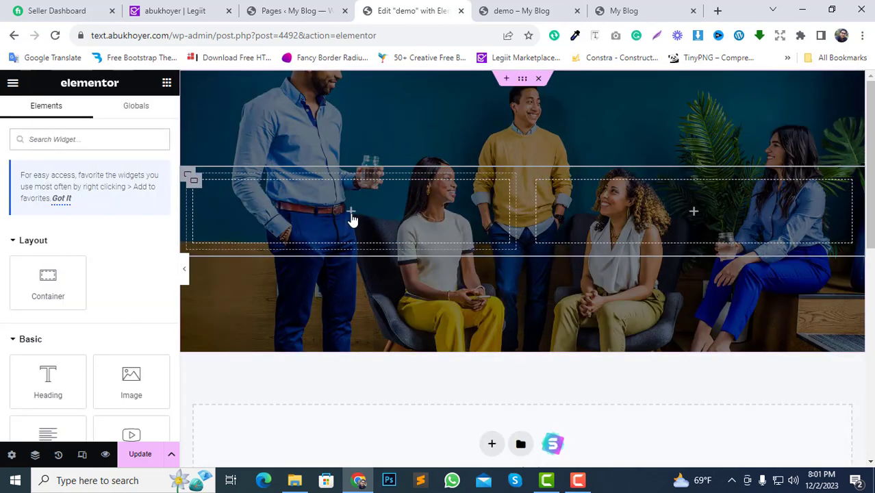
drag(51, 385, 365, 203)
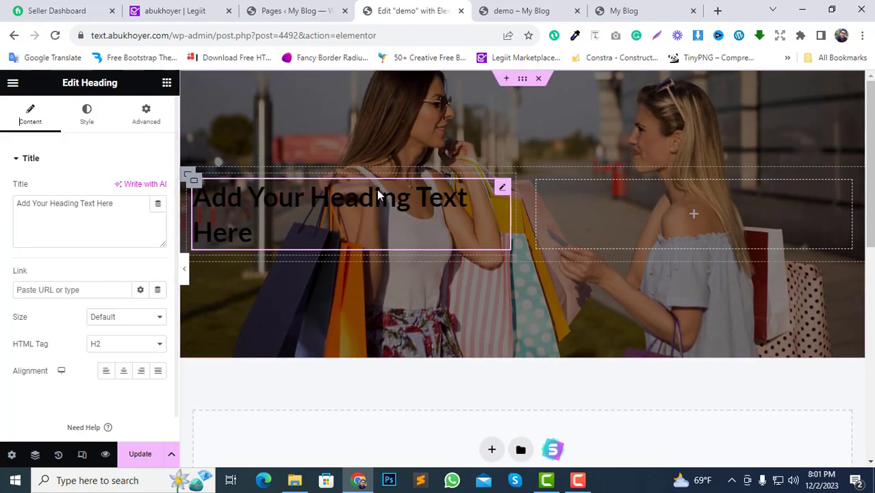
click(640, 10)
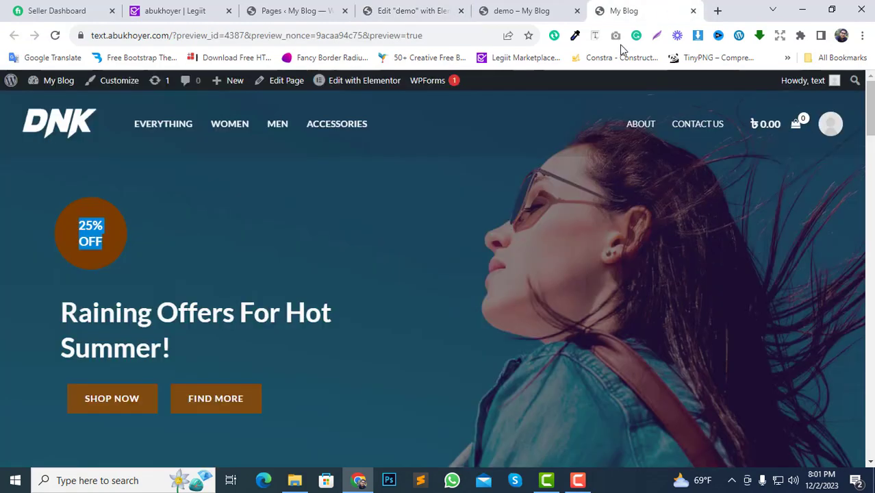
right_click(96, 228)
click(125, 237)
click(396, 10)
drag(120, 203, 9, 207)
right_click(30, 199)
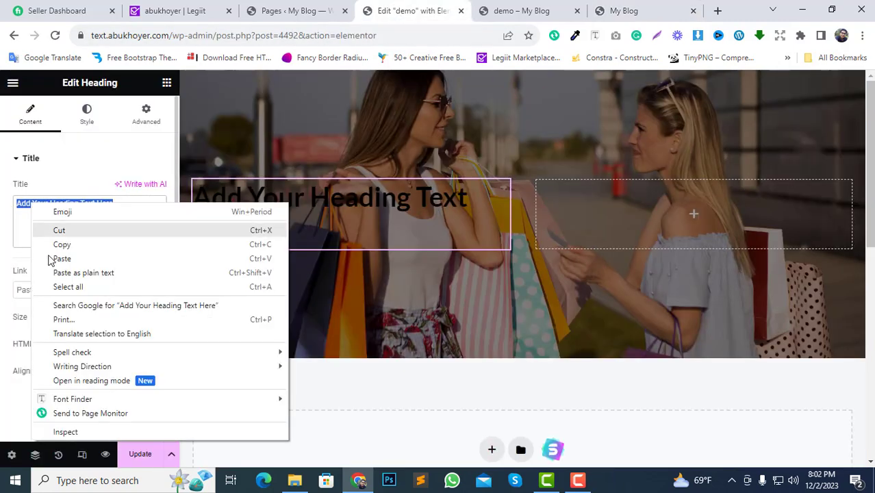
click(58, 272)
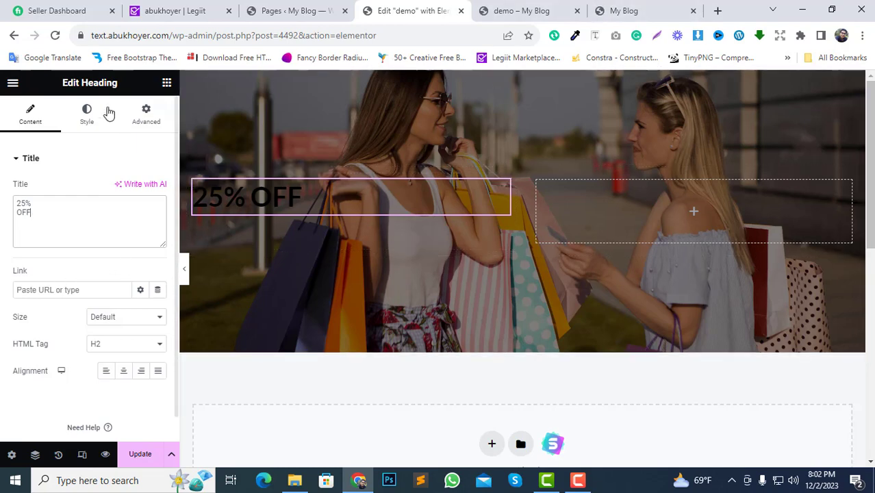
Set the "25% OFF" heading's text color to white.
click(86, 113)
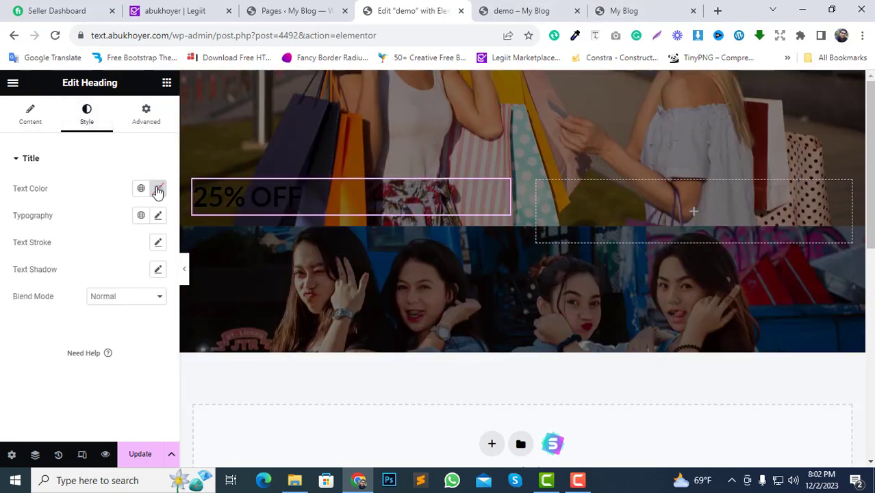
click(158, 188)
click(30, 304)
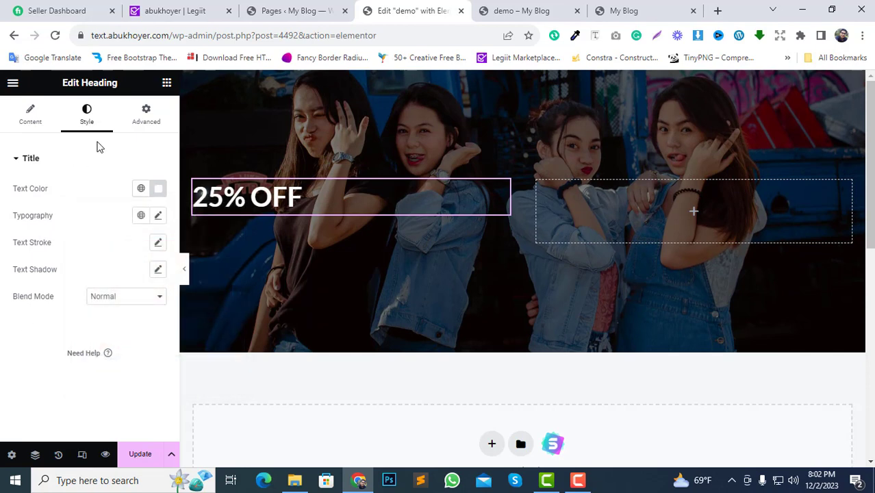
Give the "25% OFF" heading a classic background in dark orange, #B35905.
click(148, 115)
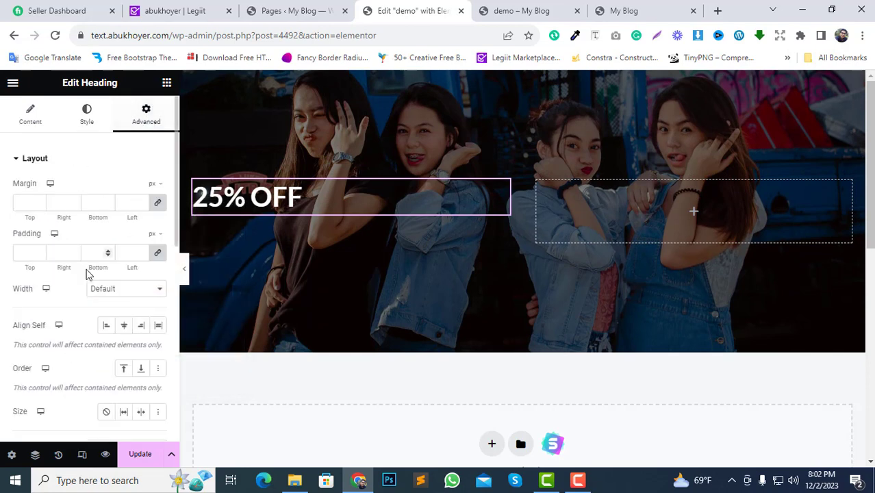
scroll(87, 274, down, 4)
scroll(85, 273, down, 1)
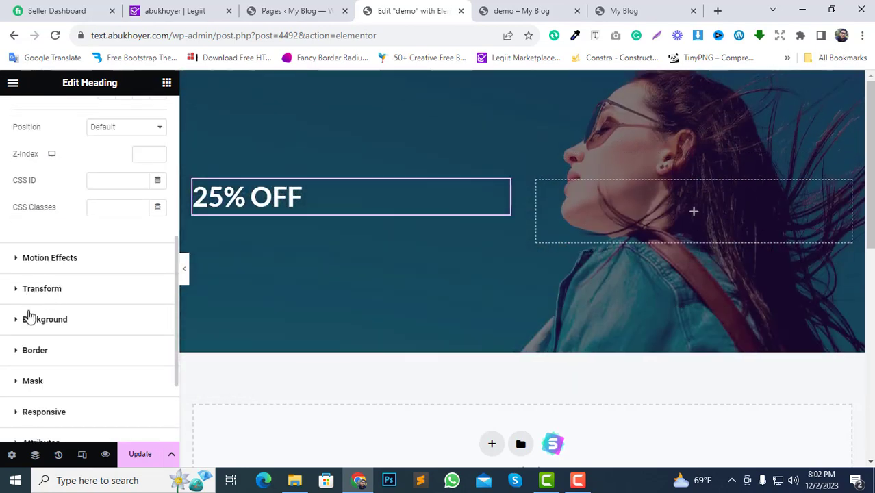
click(28, 321)
scroll(120, 260, down, 2)
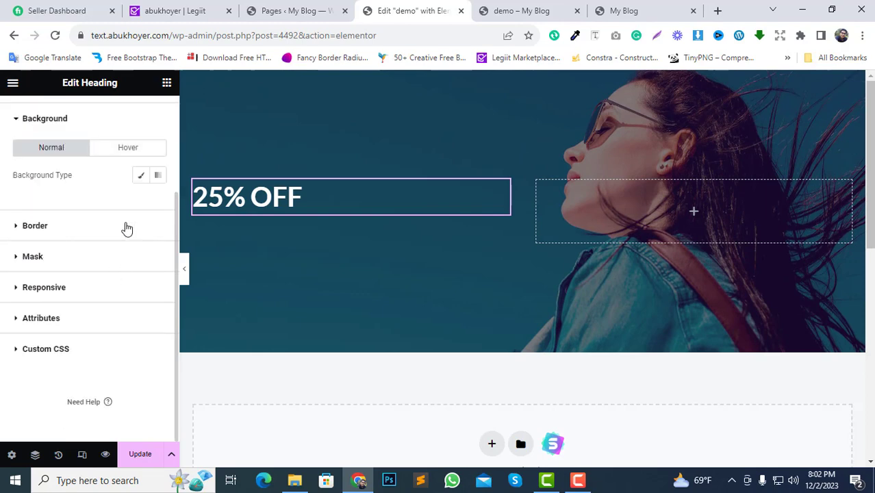
click(139, 177)
click(157, 202)
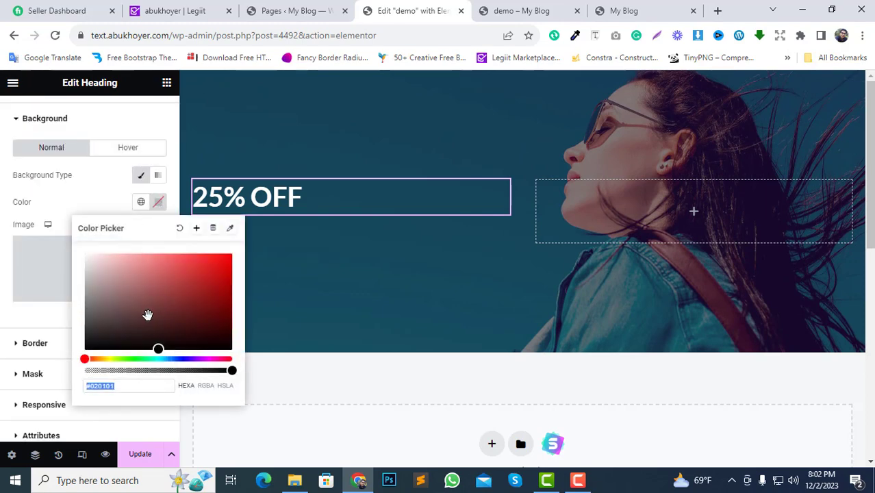
mouse_move(89, 359)
mouse_down()
mouse_move(102, 360)
mouse_move(95, 359)
mouse_up()
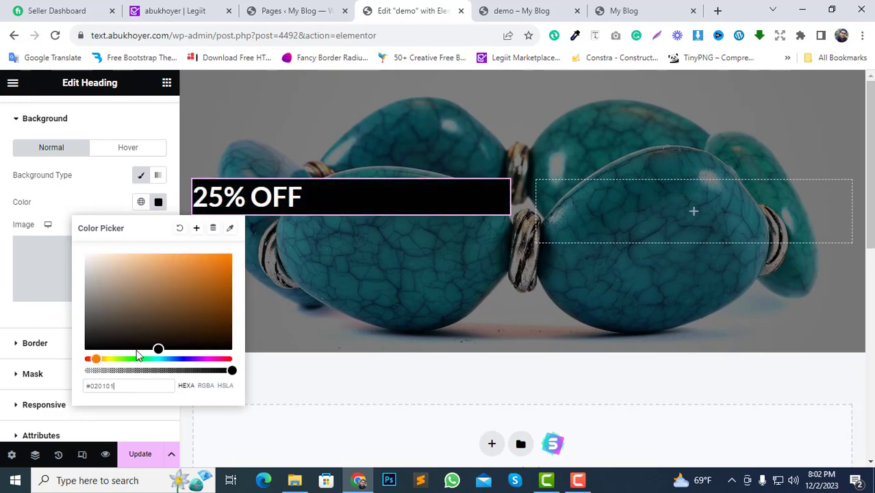
click(154, 344)
drag(176, 322, 226, 281)
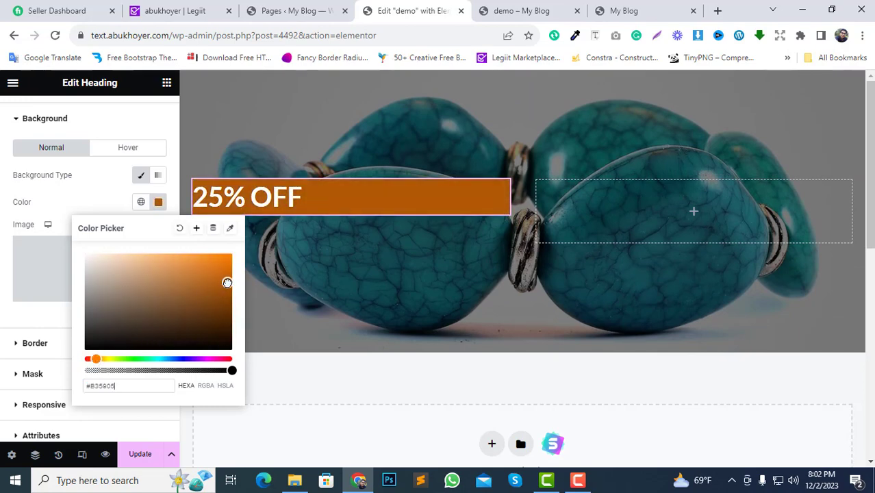
click(2, 224)
Center the text alignment of the "25% OFF" heading.
scroll(31, 124, up, 3)
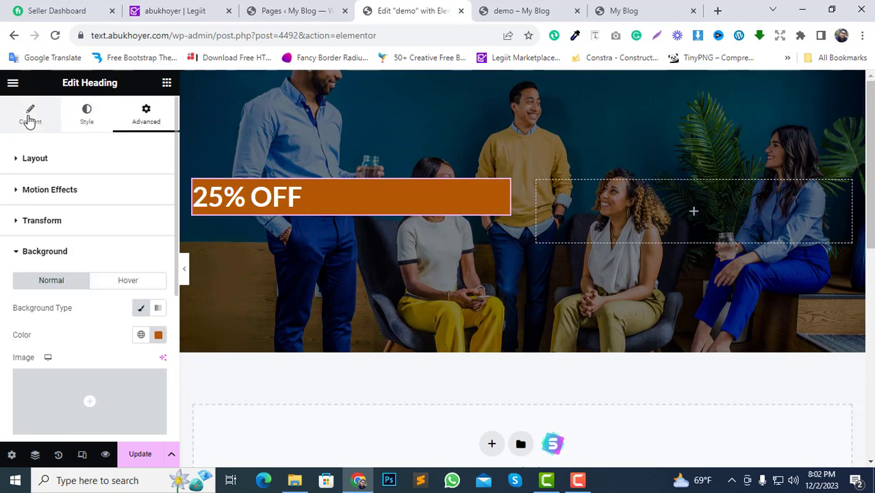
click(30, 115)
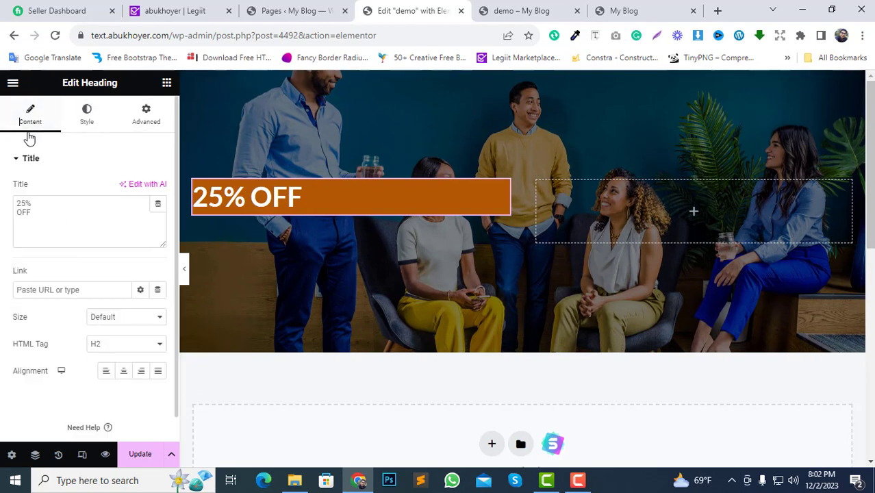
click(124, 374)
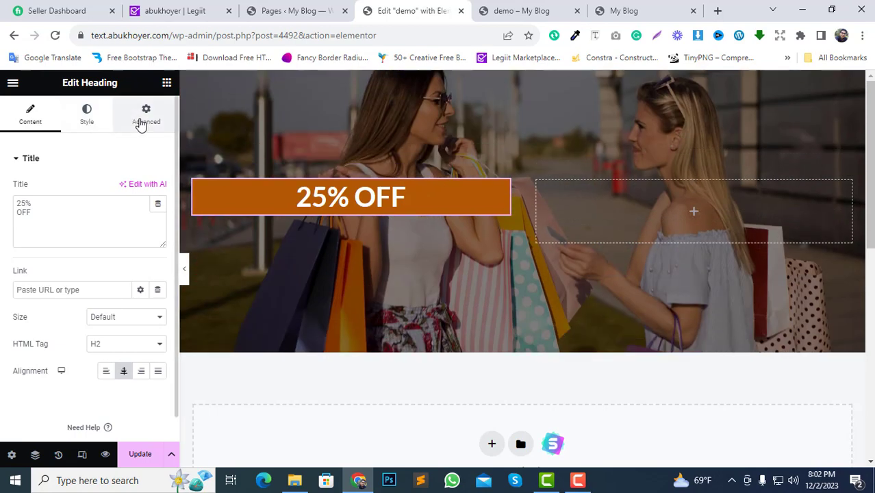
Turn on a Circle mask for the "25% OFF" heading and set its padding to 45 px on all sides.
click(144, 118)
scroll(101, 357, down, 5)
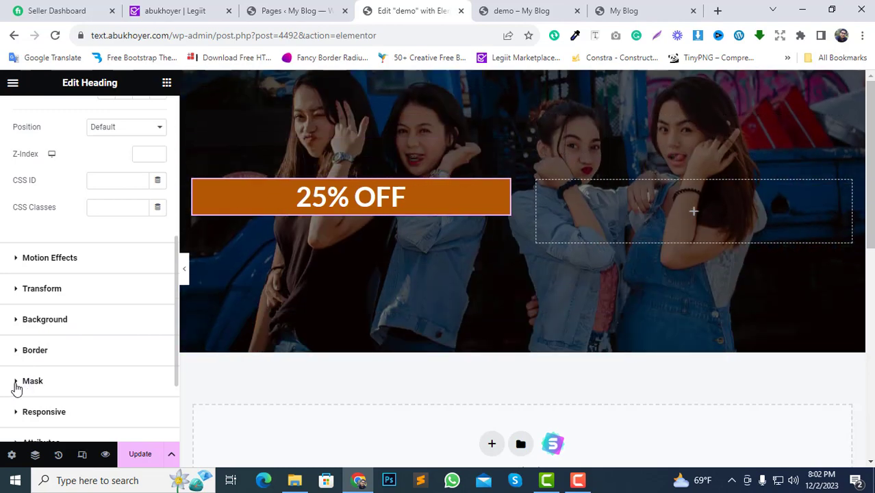
click(17, 381)
scroll(109, 322, down, 2)
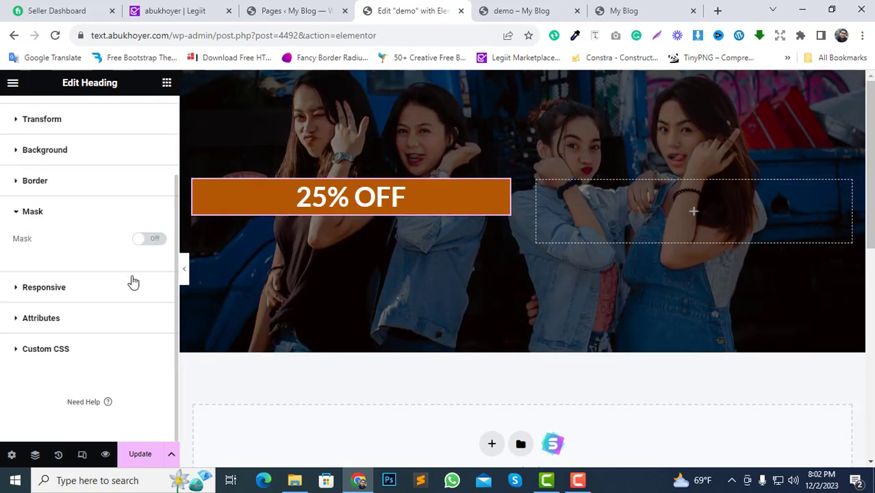
click(147, 239)
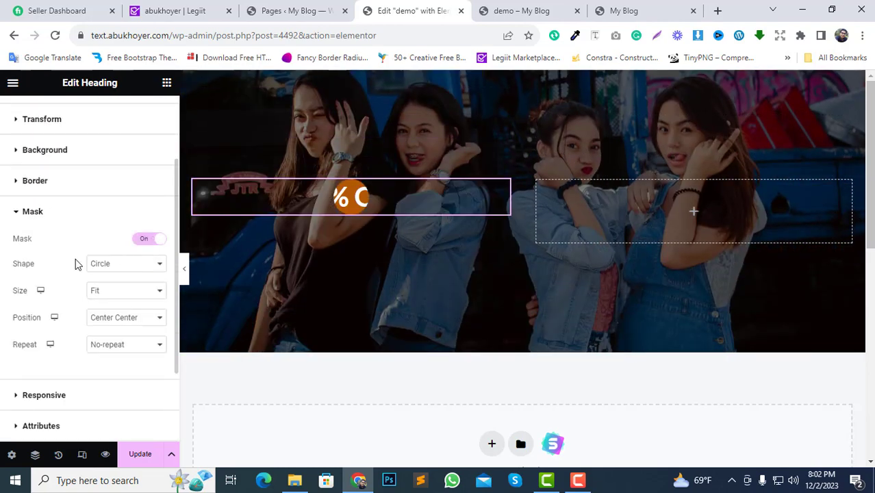
scroll(89, 205, up, 2)
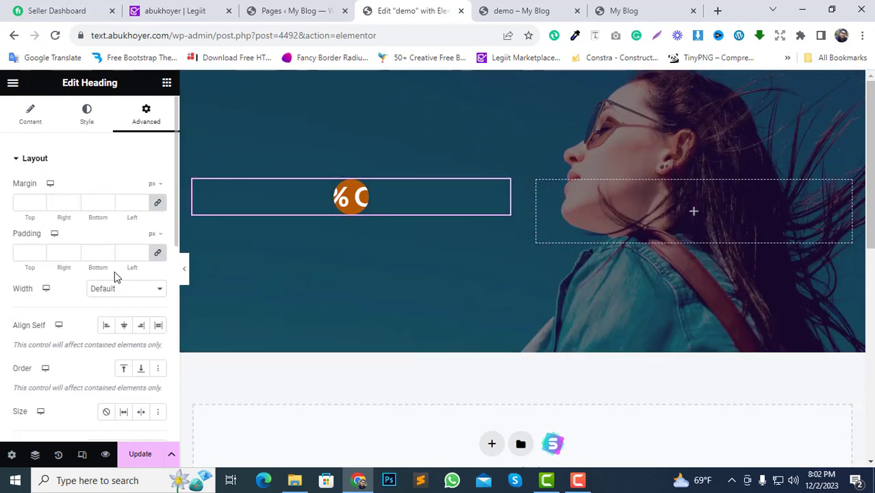
text(45)
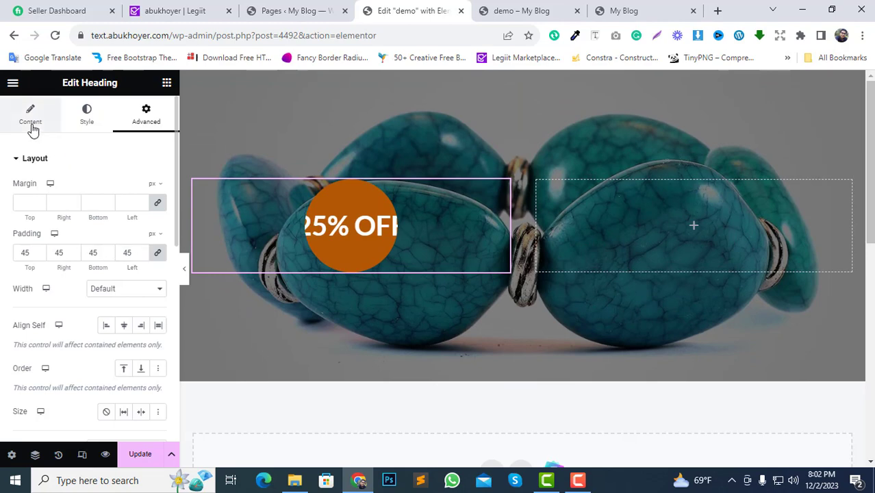
Insert a <br> tag after "25%" in the heading's title so that "OFF" sits on its own line.
click(30, 115)
click(35, 203)
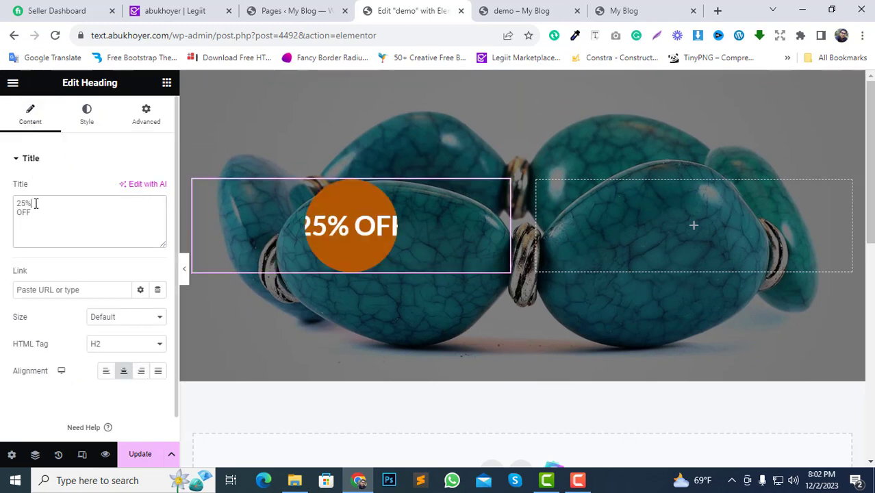
text(<br)
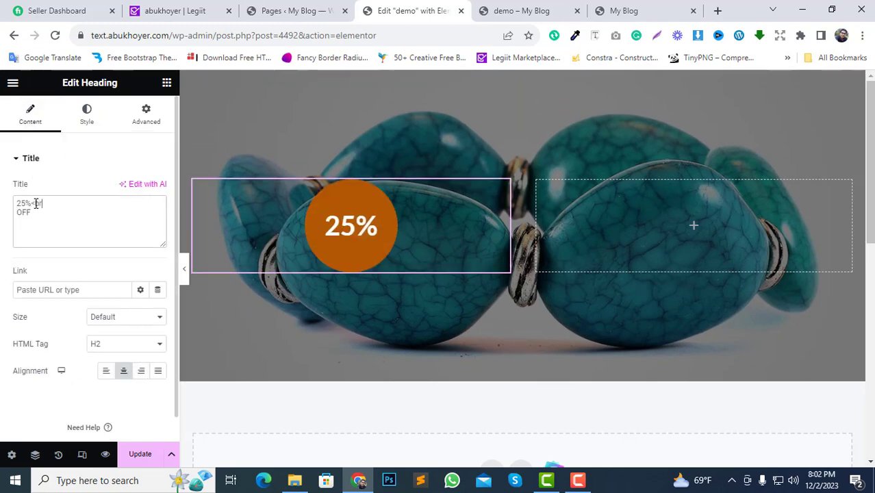
text(>>)
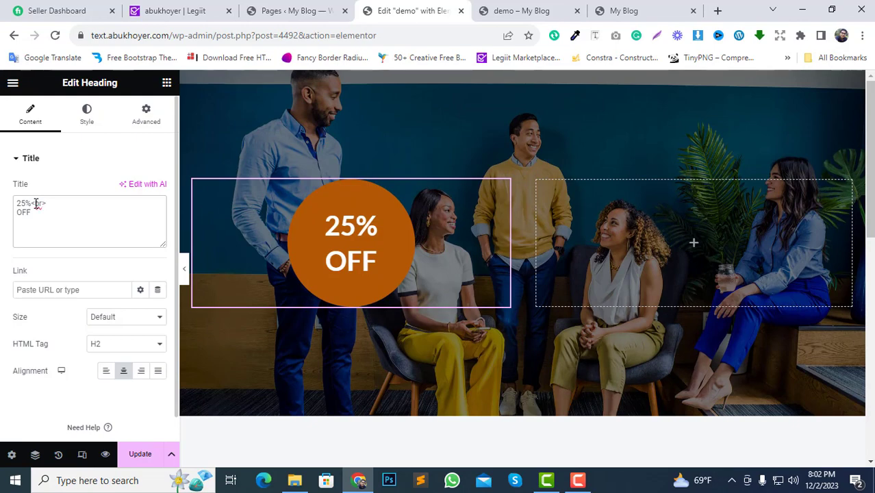
Set the typography size of the "25% OFF" heading to 31 px.
click(95, 112)
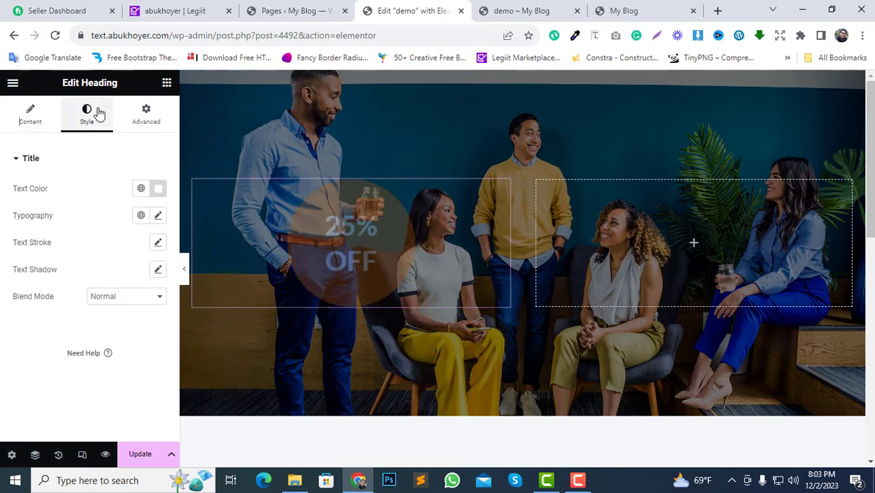
click(158, 216)
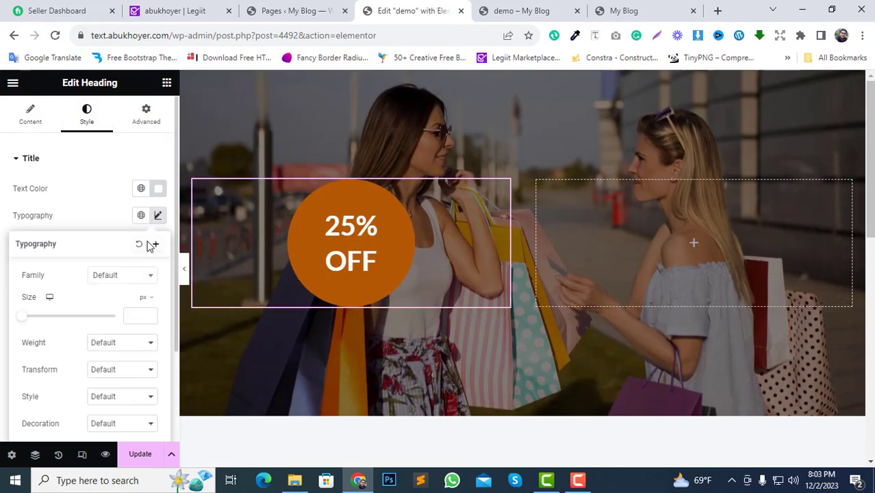
text(20)
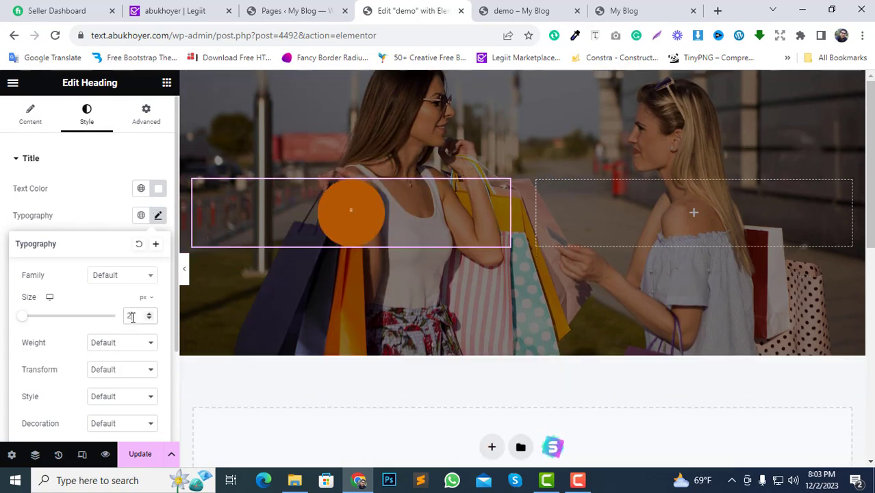
click(150, 313)
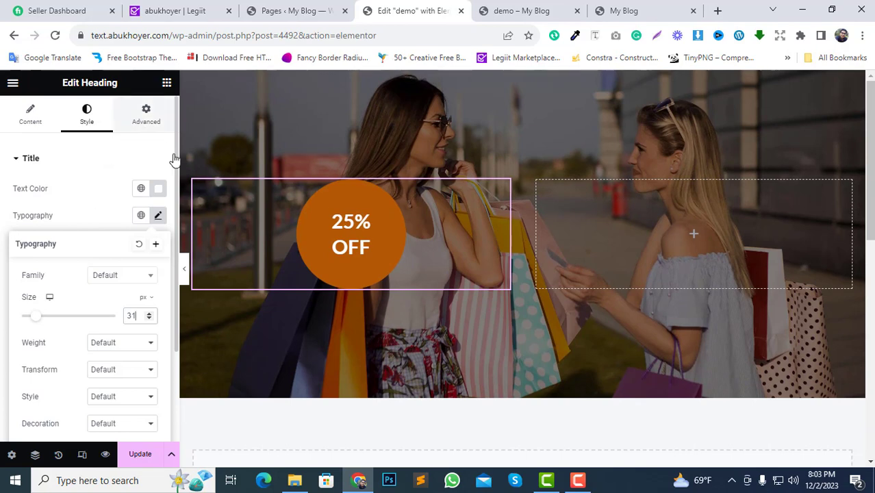
Reduce the padding of the "25% OFF" heading to 24 px on all sides.
click(148, 115)
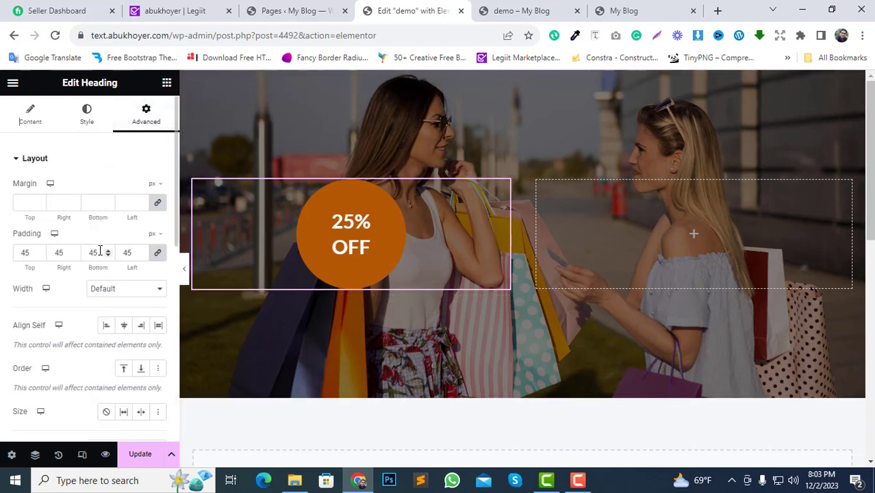
click(107, 256)
click(107, 256)
click(108, 256)
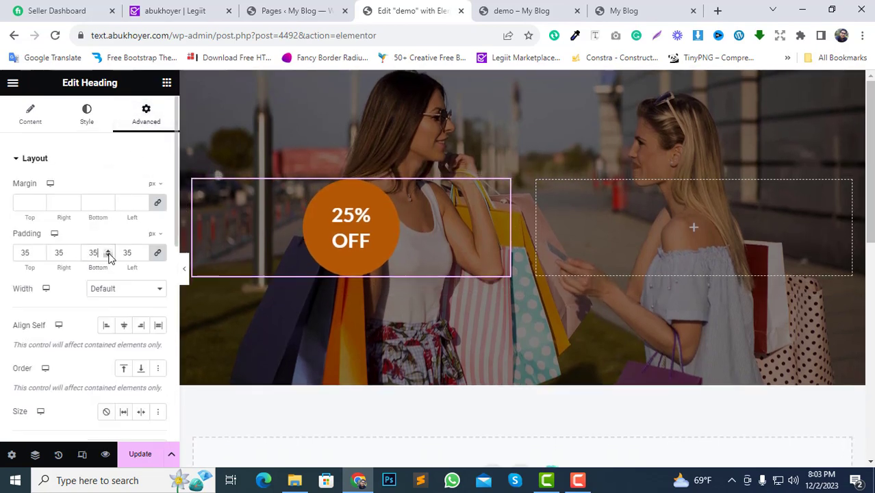
click(107, 256)
click(107, 257)
click(107, 256)
click(108, 256)
click(108, 256)
click(107, 256)
click(108, 256)
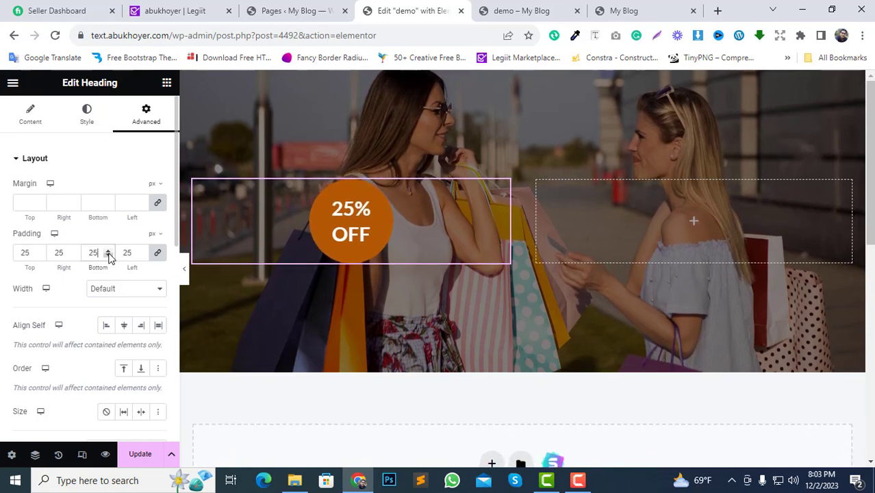
click(108, 256)
click(107, 256)
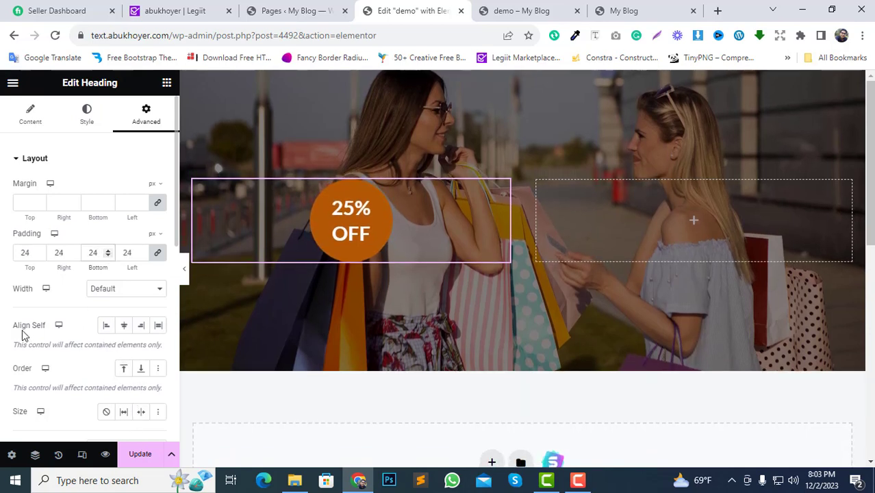
Align the "25% OFF" heading itself to the start of its container and check the updated page in the demo preview.
click(103, 328)
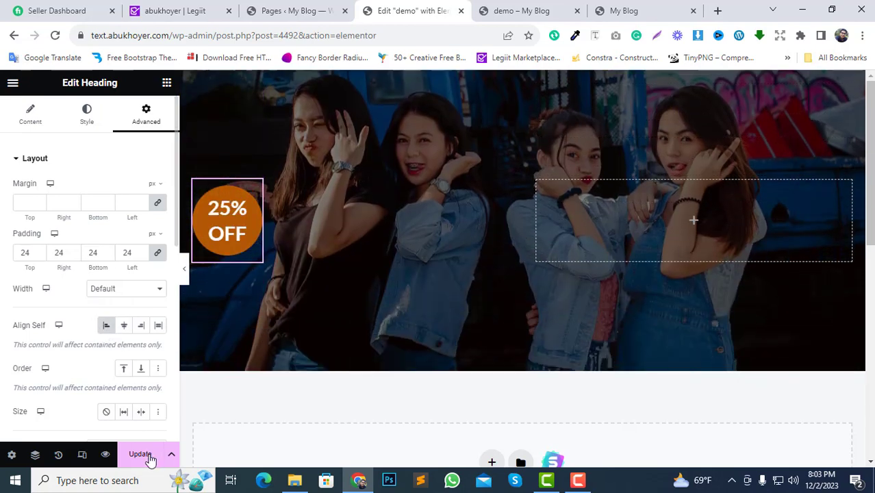
click(143, 461)
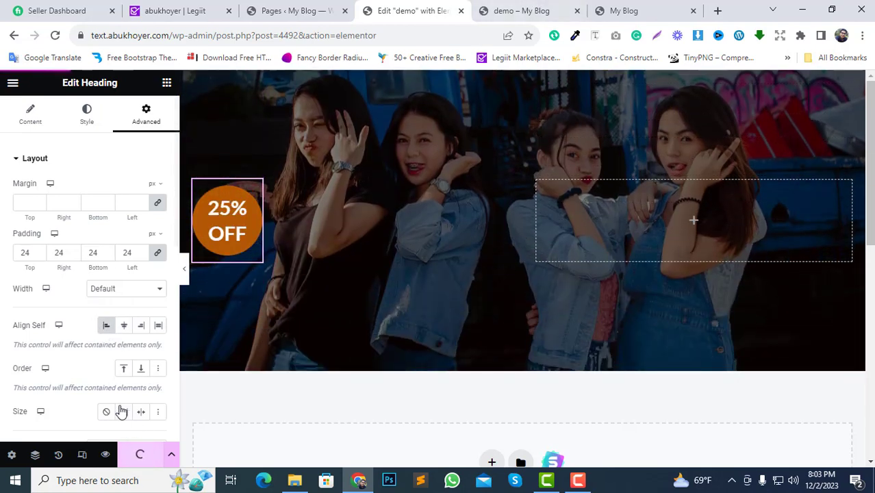
click(506, 11)
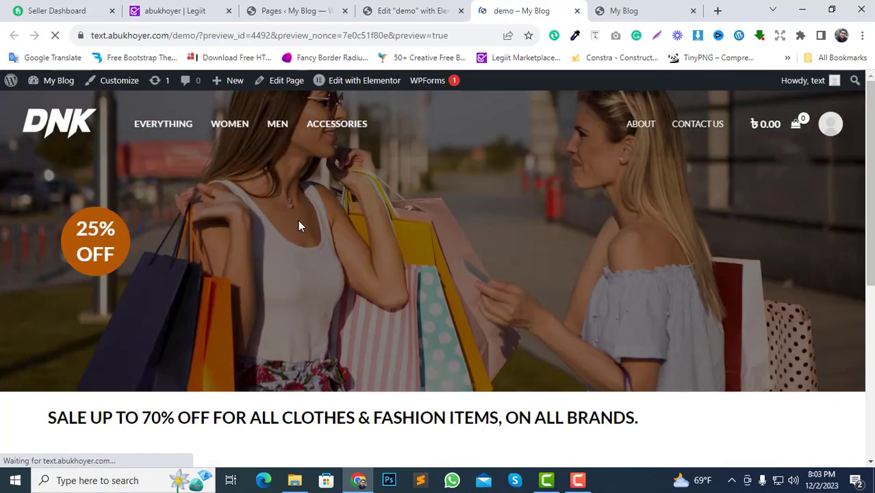
Copy the headline "Raining Offers For Hot Summer!" from the finished DNK store page.
click(650, 10)
drag(68, 308, 165, 338)
right_click(164, 337)
click(199, 212)
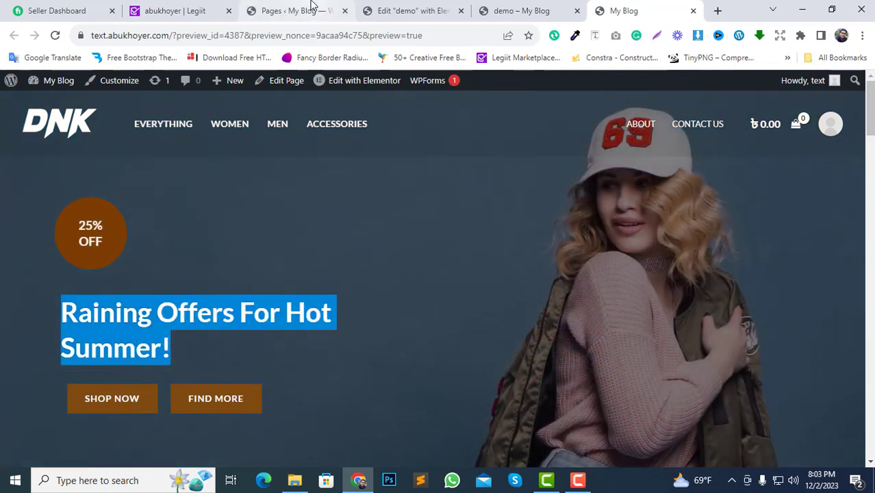
Add a Heading widget below the "25% OFF" badge in the demo page and replace its title with the copied headline.
click(410, 11)
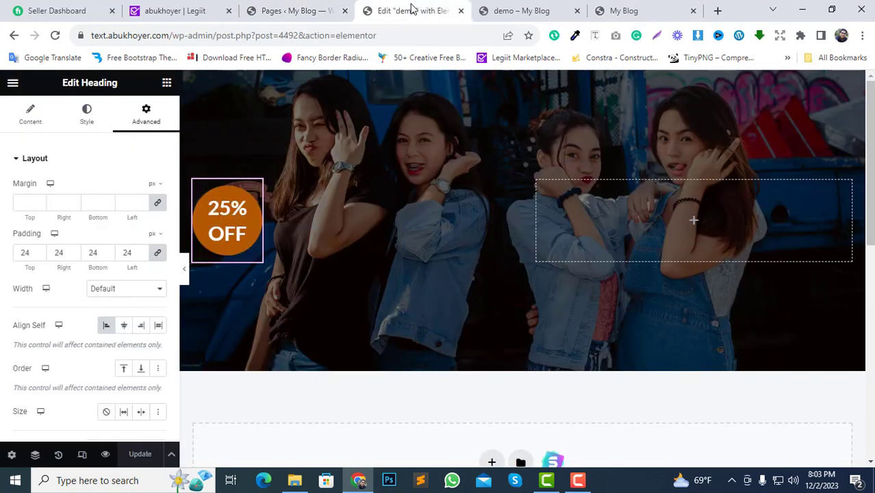
click(167, 83)
scroll(60, 338, down, 2)
drag(43, 259, 257, 251)
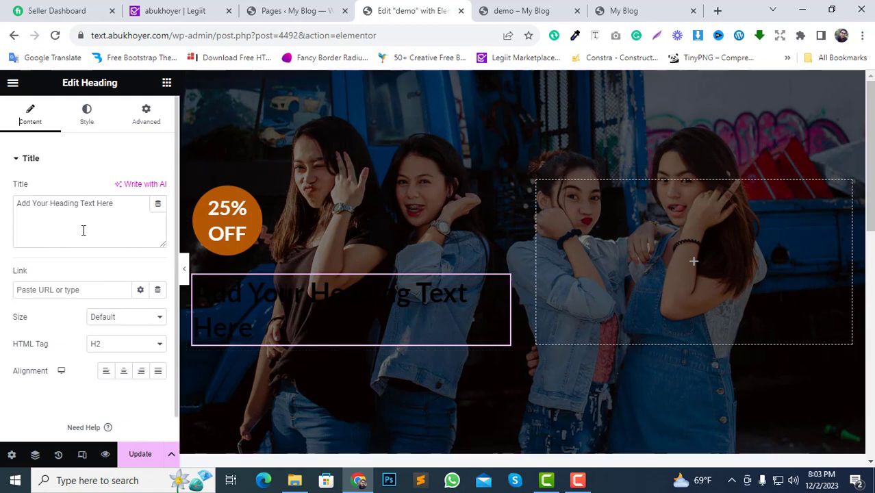
drag(122, 208, 25, 204)
right_click(57, 207)
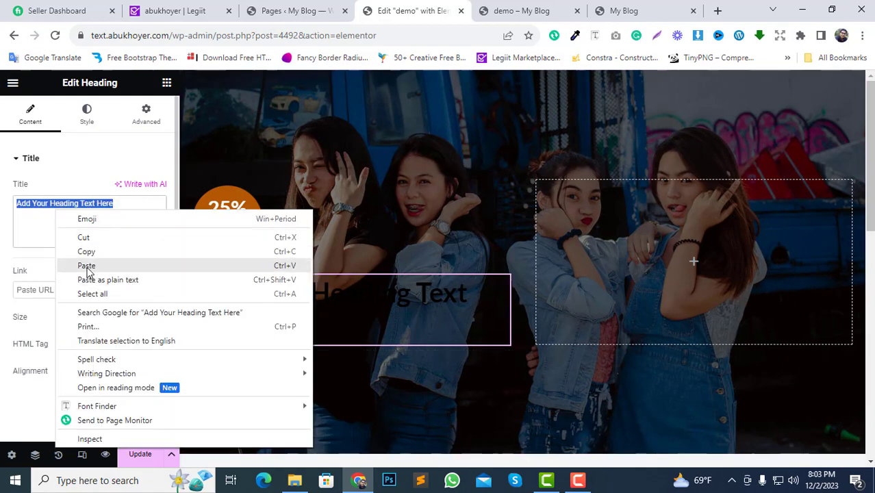
click(85, 265)
Set the "Raining Offers For Hot Summer!" heading's text color to white and update the page.
click(84, 116)
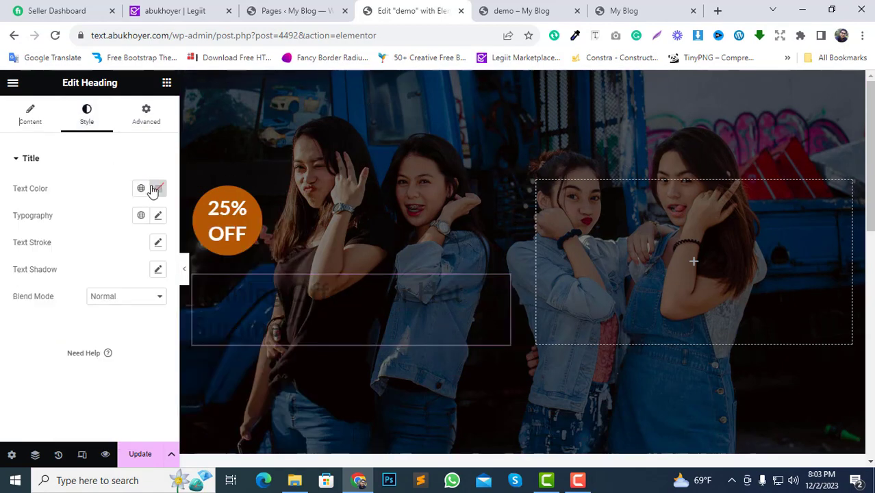
click(156, 188)
drag(113, 262, 76, 235)
click(20, 373)
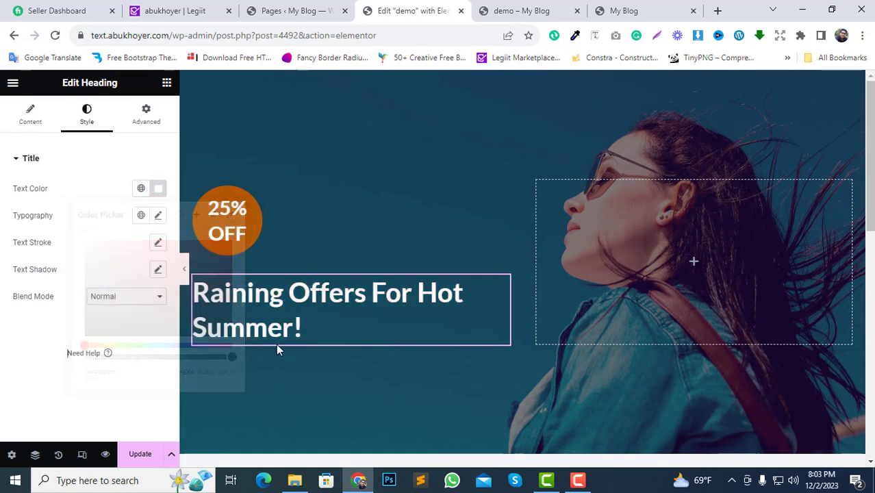
click(143, 458)
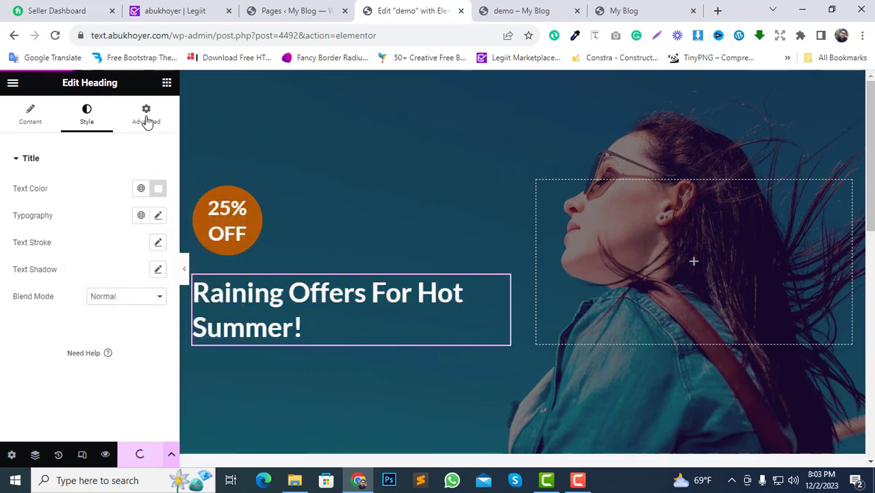
Add a container below the "Raining Offers For Hot Summer!" heading and place a Button widget inside it.
click(167, 83)
scroll(78, 354, down, 1)
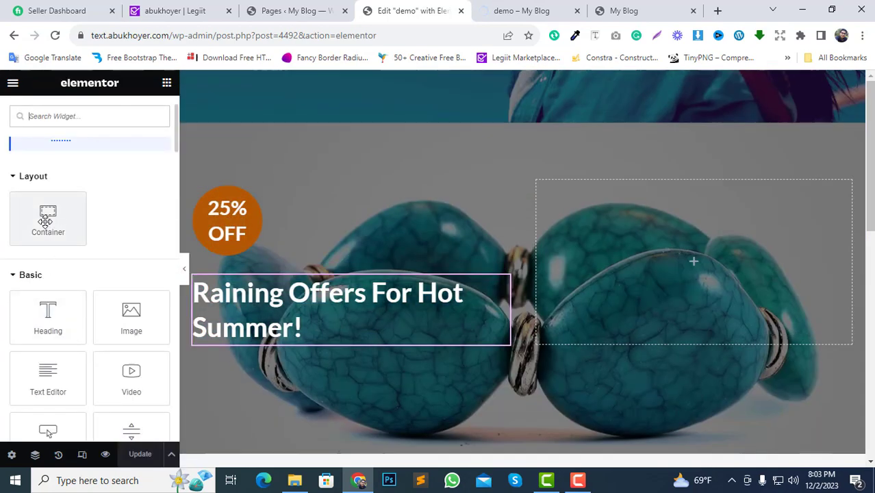
drag(46, 222, 288, 329)
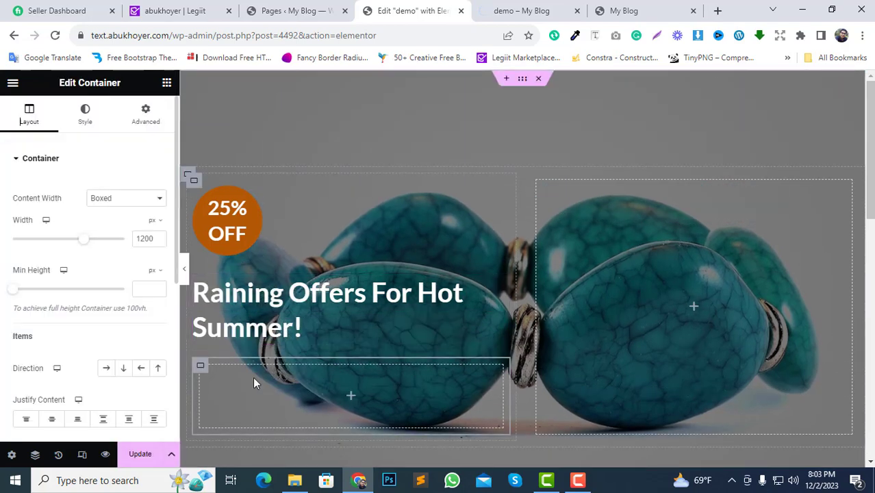
click(352, 397)
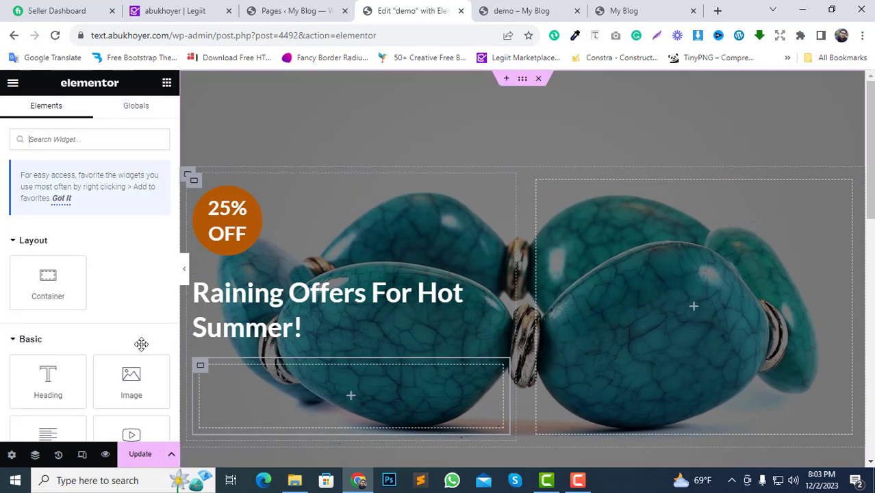
scroll(86, 294, down, 2)
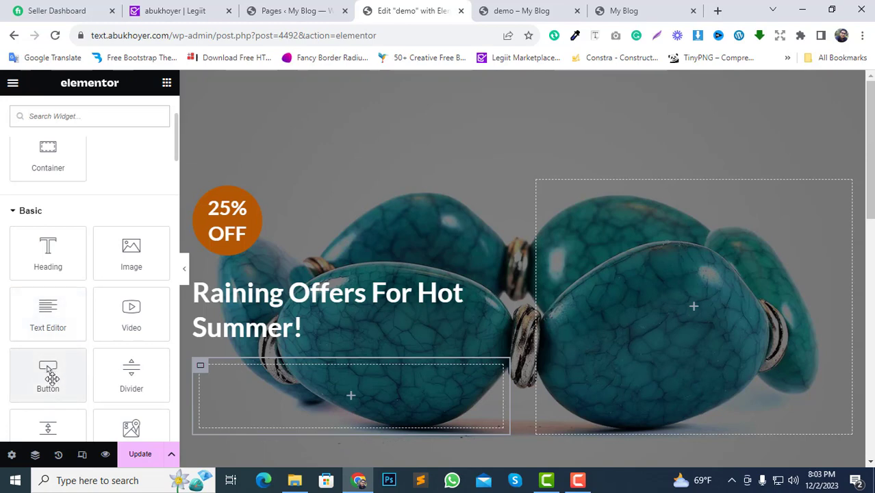
drag(48, 376, 384, 389)
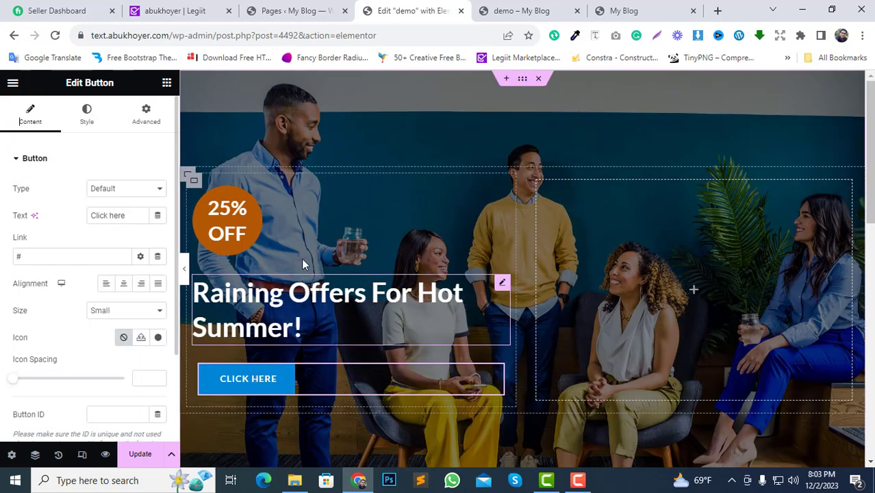
Copy the "SHOP NOW" button label from the finished DNK store page.
click(650, 10)
drag(52, 400, 139, 401)
right_click(134, 403)
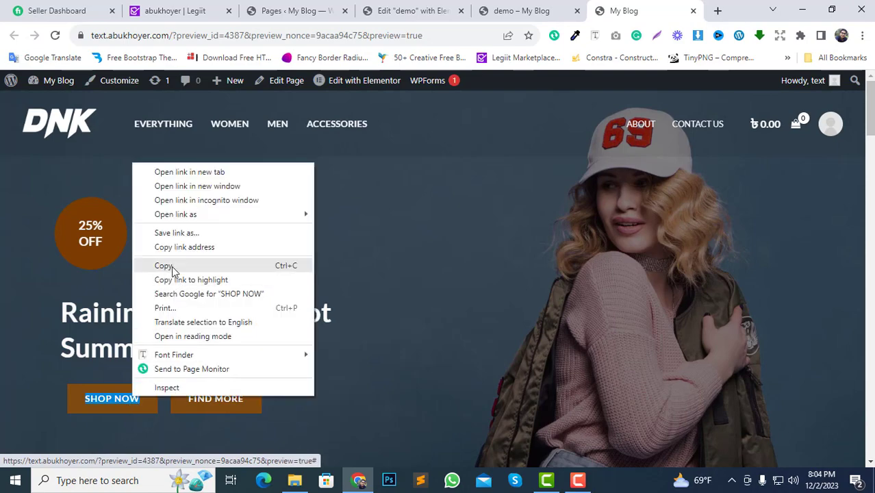
click(171, 267)
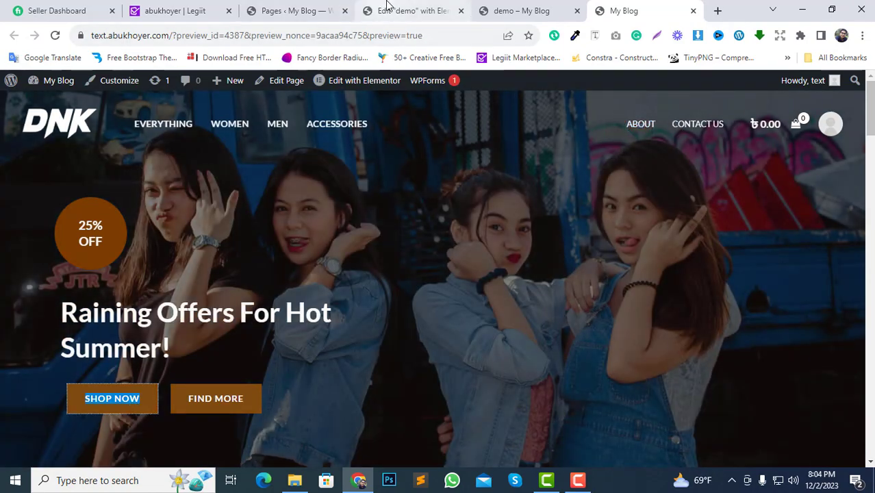
Replace the new button's "Click here" text in the demo page with the copied "SHOP NOW" label.
click(380, 8)
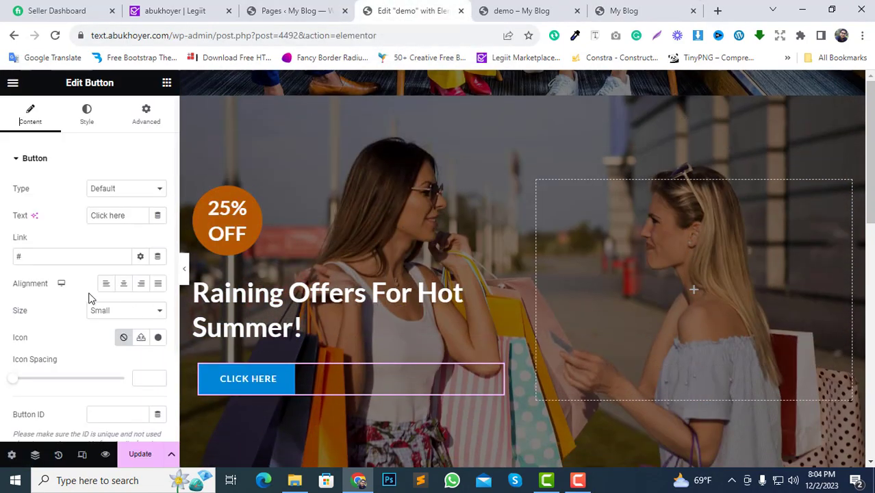
triple_click(118, 216)
right_click(94, 217)
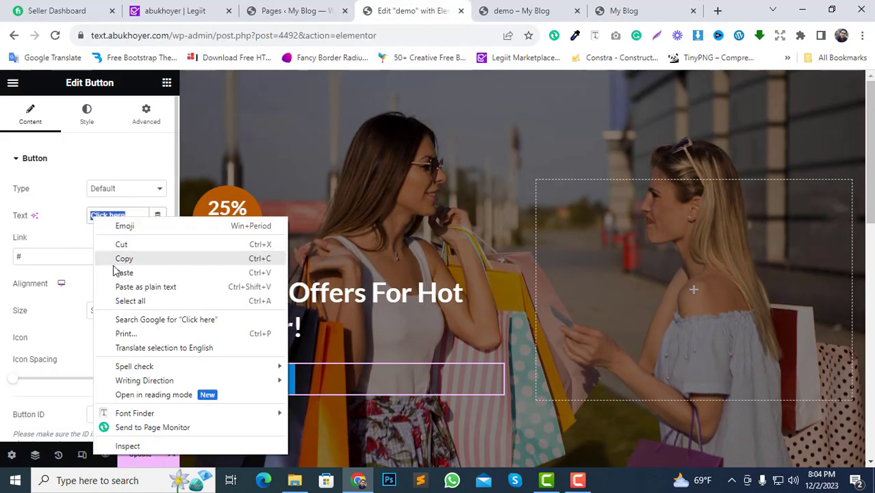
click(111, 272)
Give the "SHOP NOW" button a classic background in dark orange in its normal state.
click(89, 123)
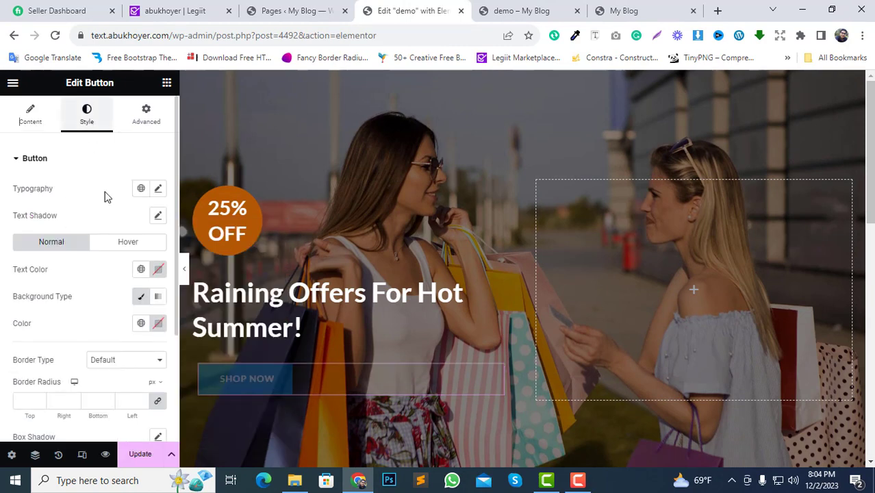
click(141, 296)
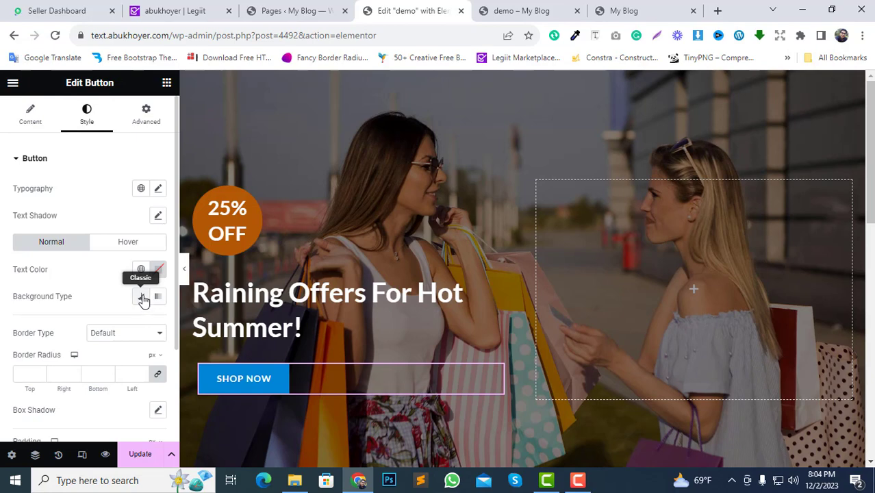
scroll(113, 369, down, 1)
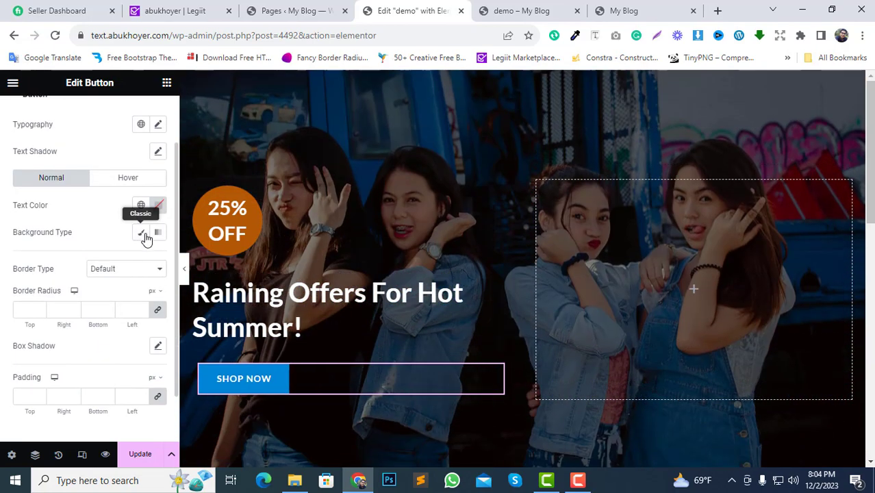
click(142, 233)
click(158, 259)
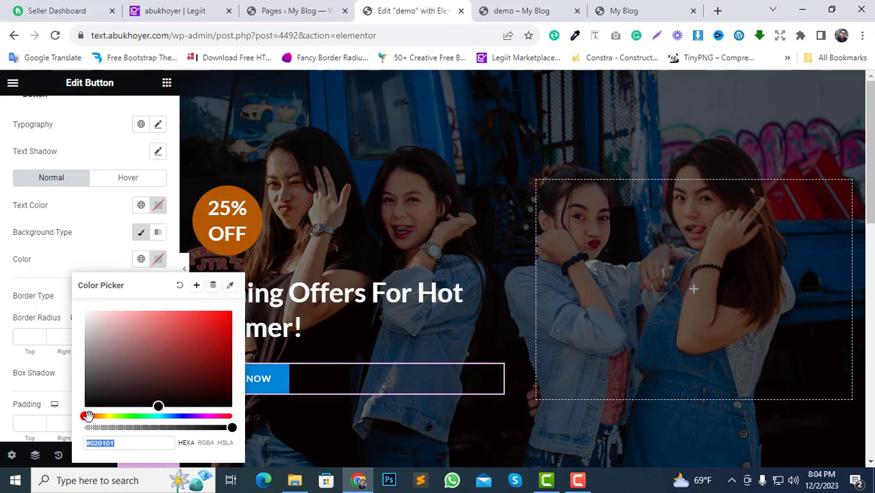
drag(86, 417, 95, 416)
click(204, 377)
drag(210, 374, 217, 344)
click(221, 353)
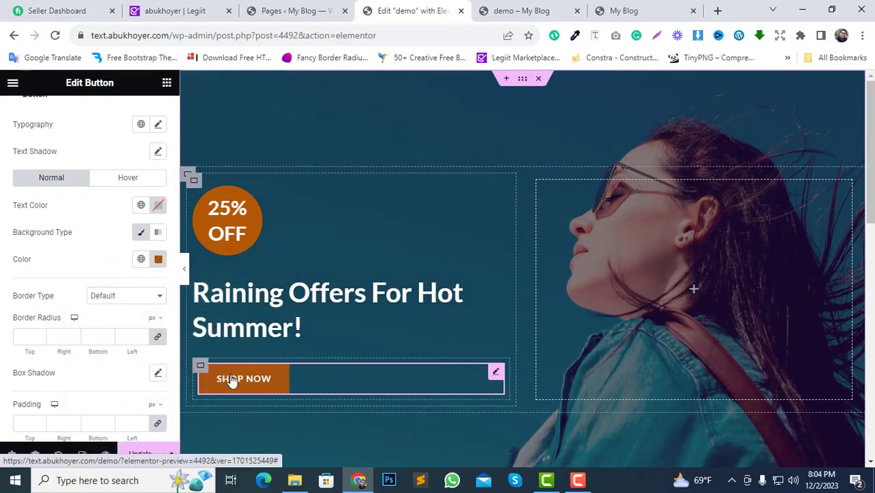
Duplicate the "SHOP NOW" button and replace the duplicate's label with "FIND MORE", copied from the finished DNK store page.
right_click(226, 378)
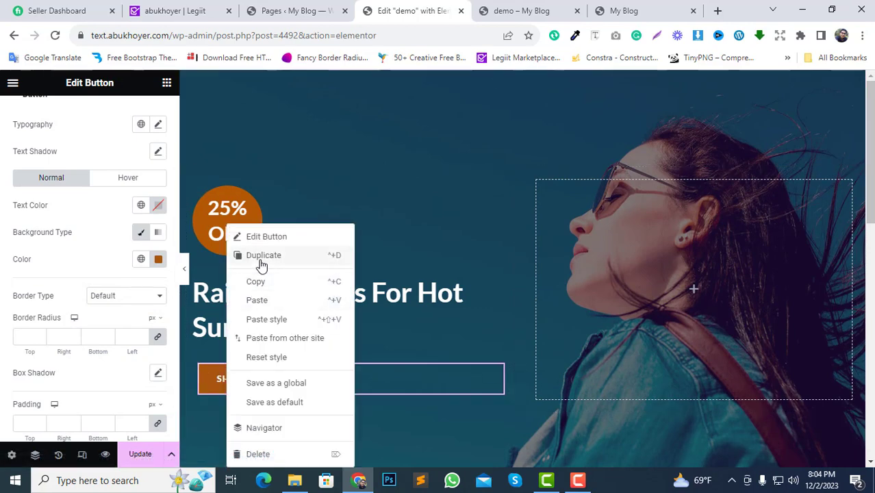
click(286, 256)
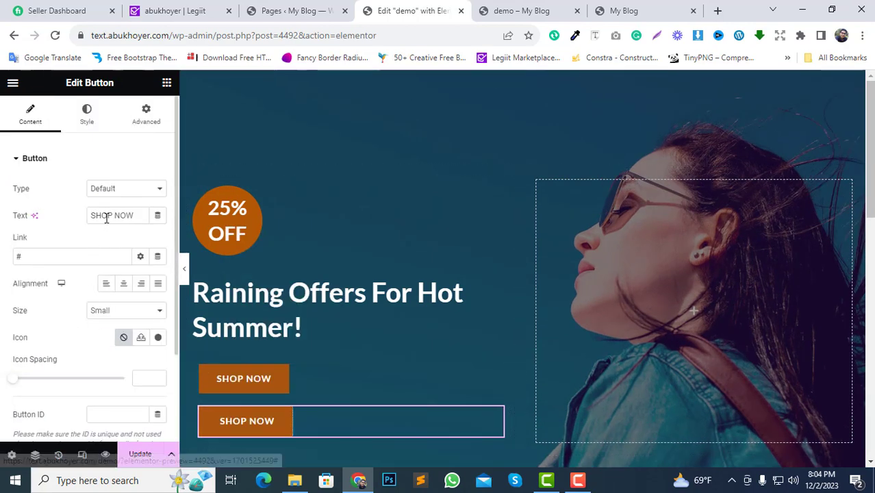
drag(131, 215, 88, 220)
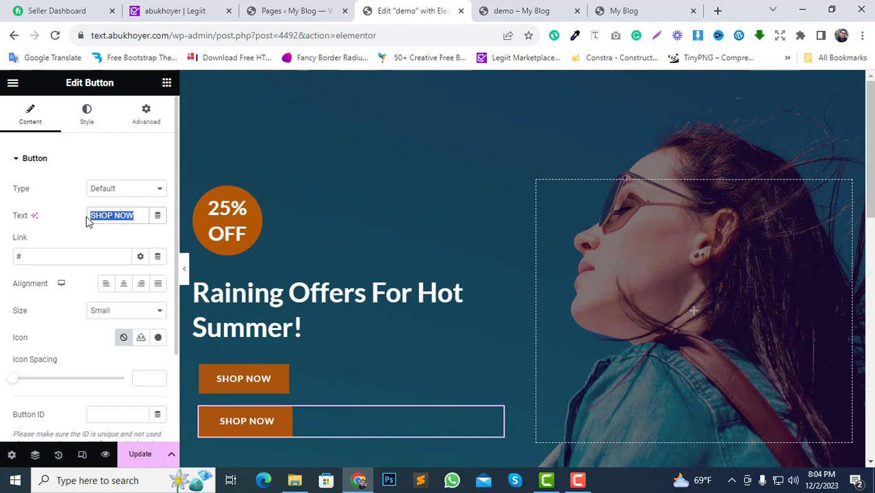
click(637, 10)
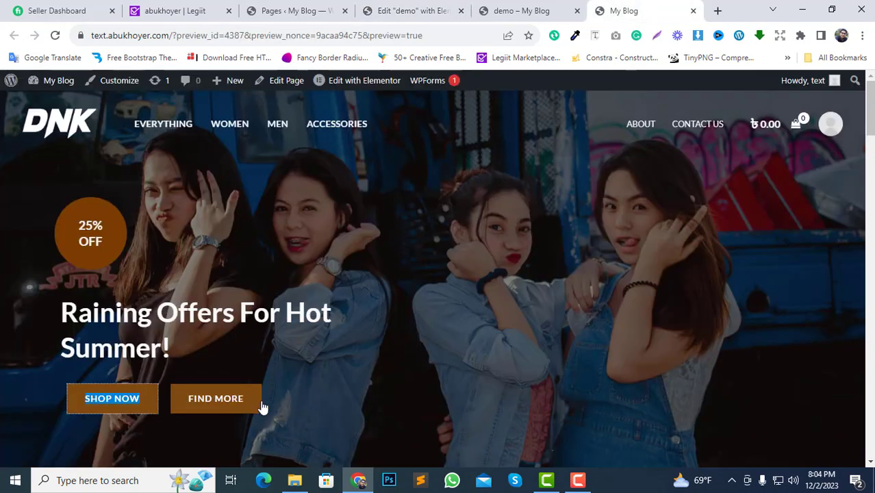
drag(302, 394, 206, 401)
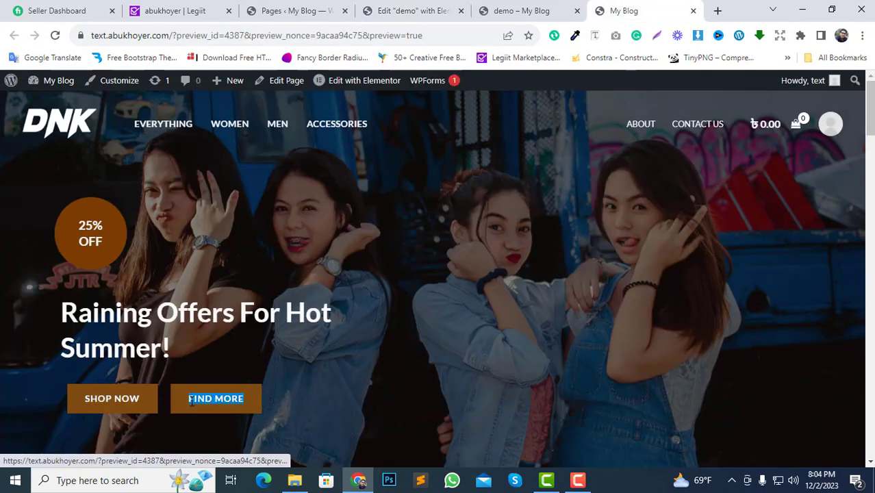
right_click(191, 401)
click(218, 270)
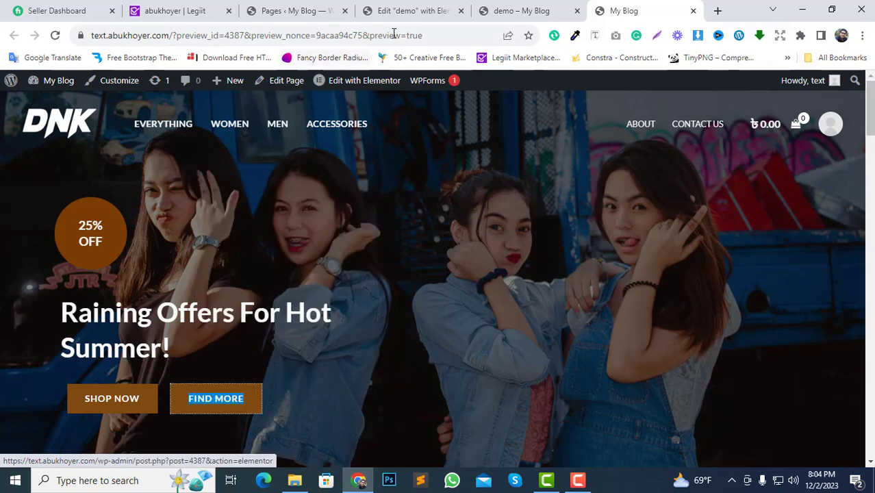
click(404, 11)
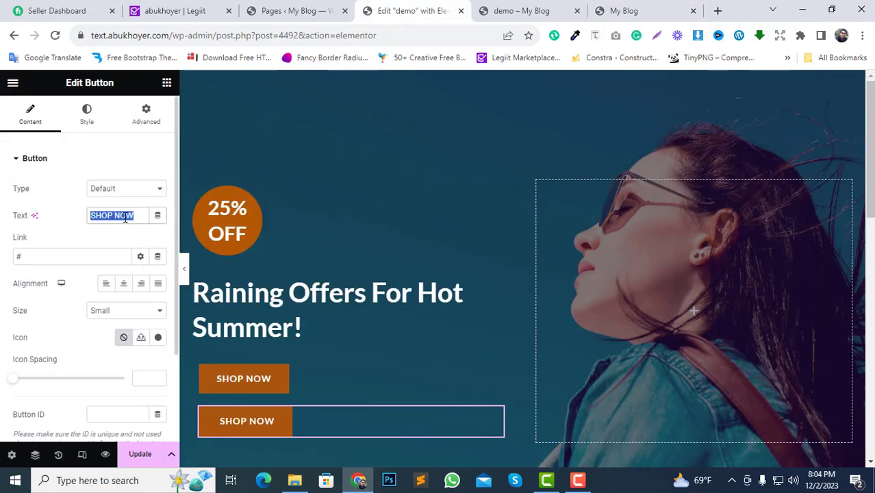
key(ctrl+v)
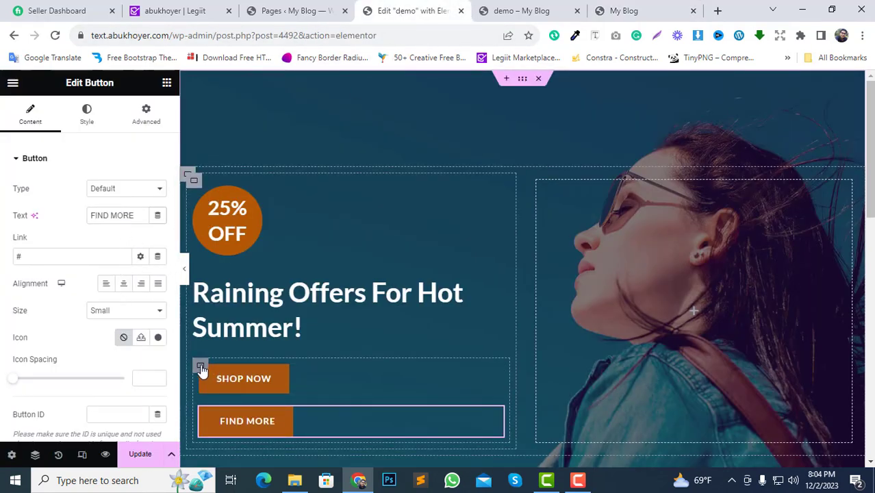
Set the direction of the container holding the two buttons to a left-to-right row and update the page.
click(200, 366)
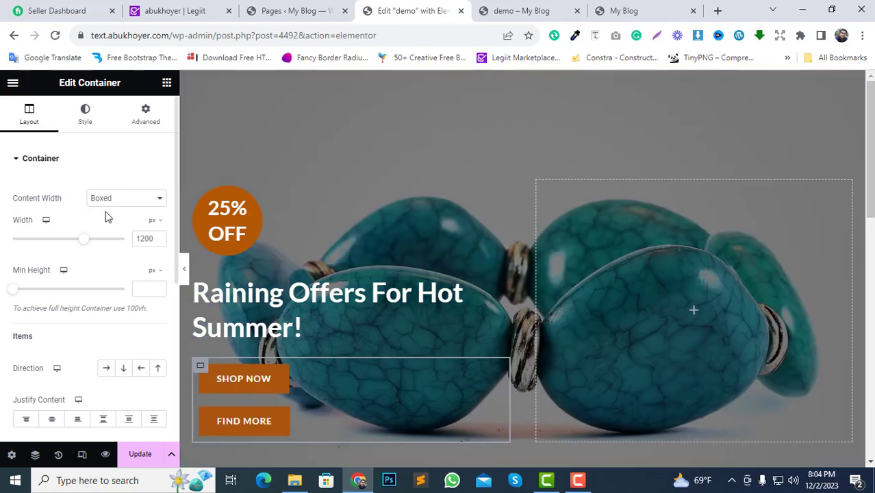
click(106, 371)
click(116, 460)
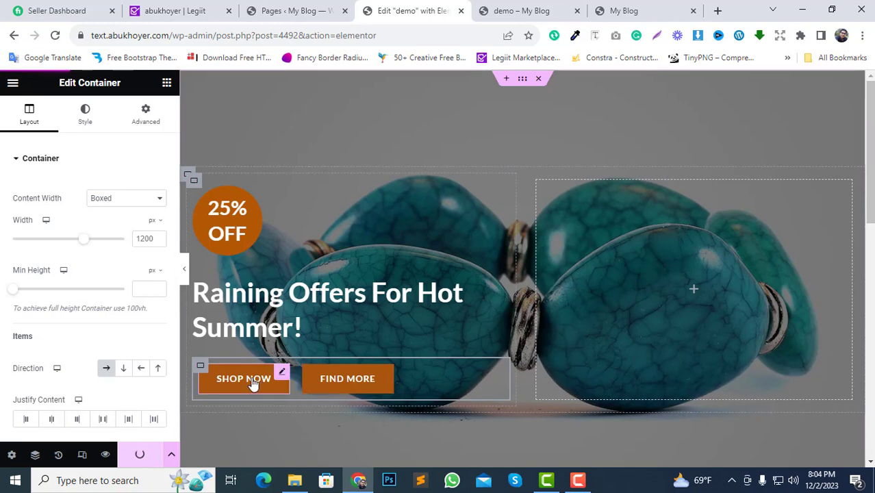
Check the banner's badge, headline and two buttons on the demo page preview.
click(514, 9)
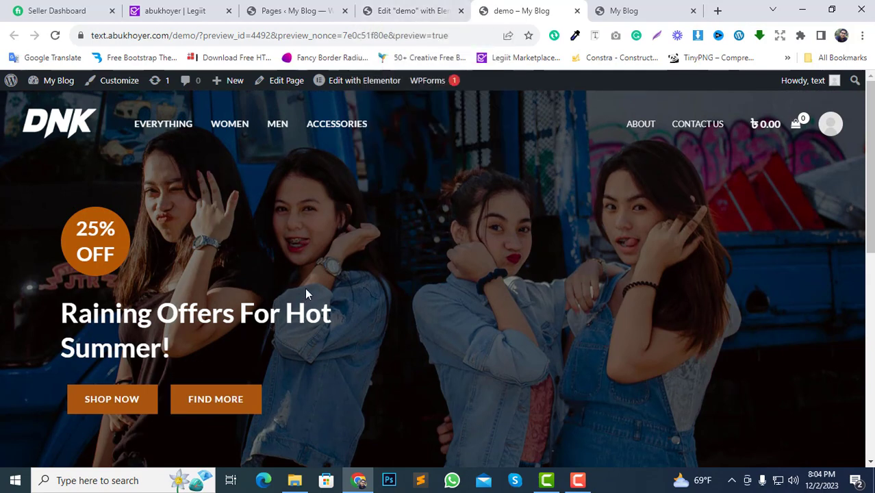
scroll(304, 287, down, 1)
scroll(304, 282, up, 1)
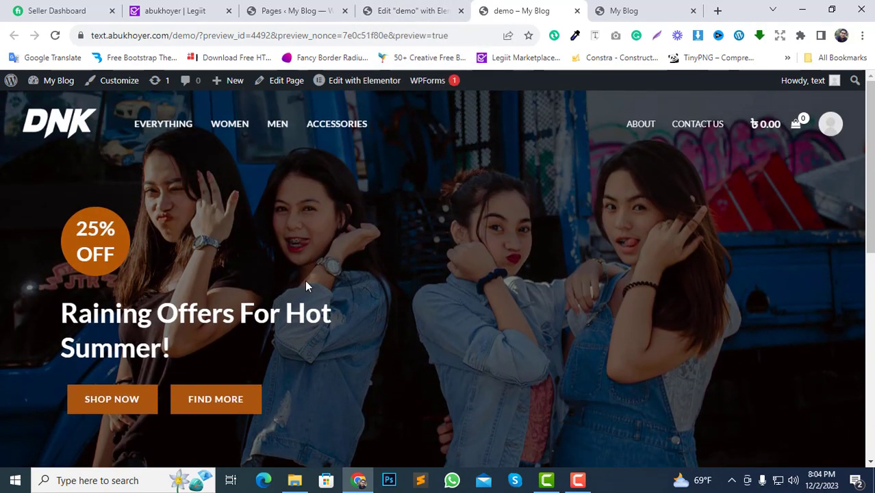